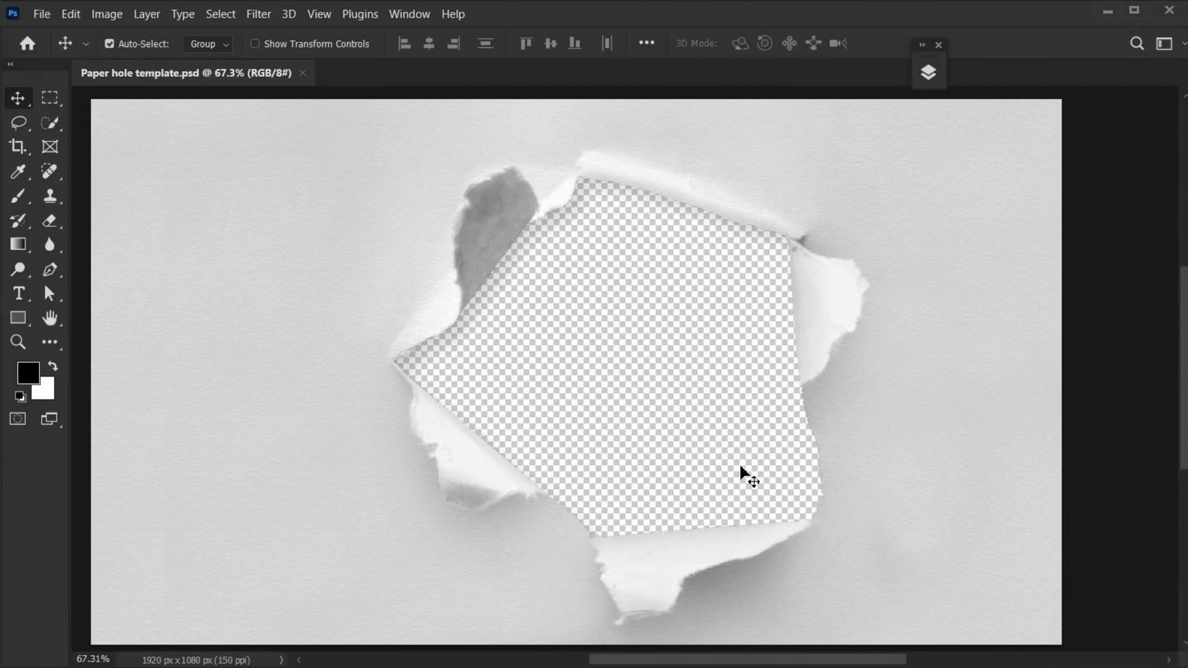
- Expand the Layers panel and make the paper hole layer visible again
{"action": "scroll", "coordinate": [745, 476], "scroll_direction": "left", "scroll_amount": 2}
{"action": "left_click", "coordinate": [926, 59]}
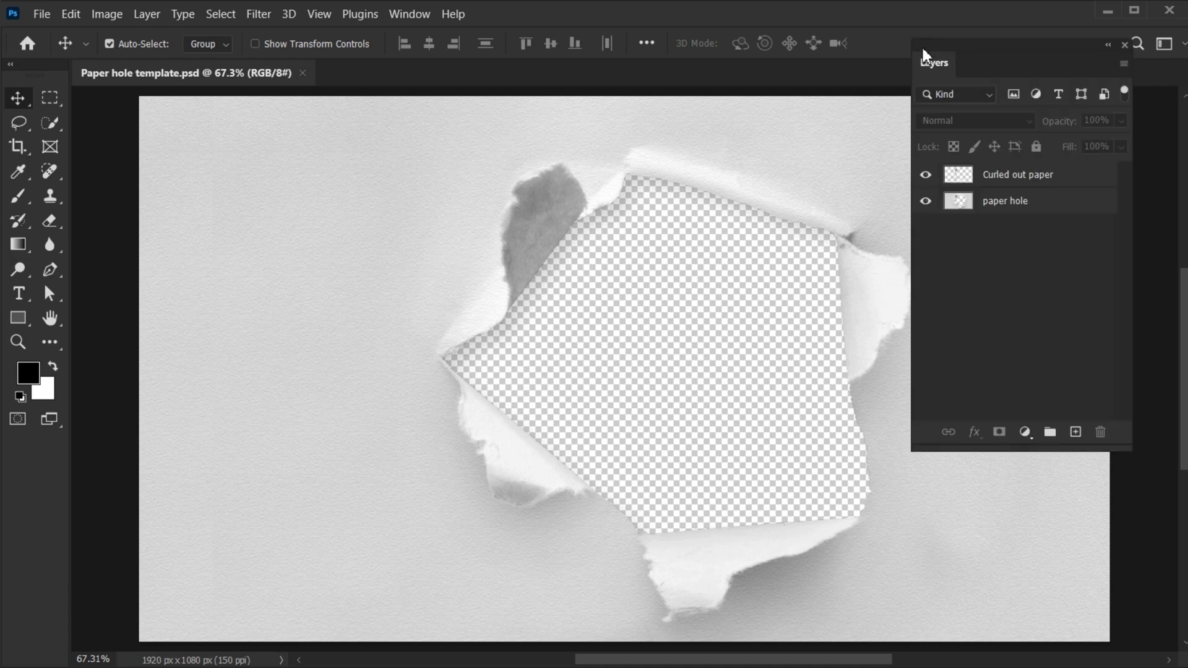
{"action": "left_click", "coordinate": [931, 201]}
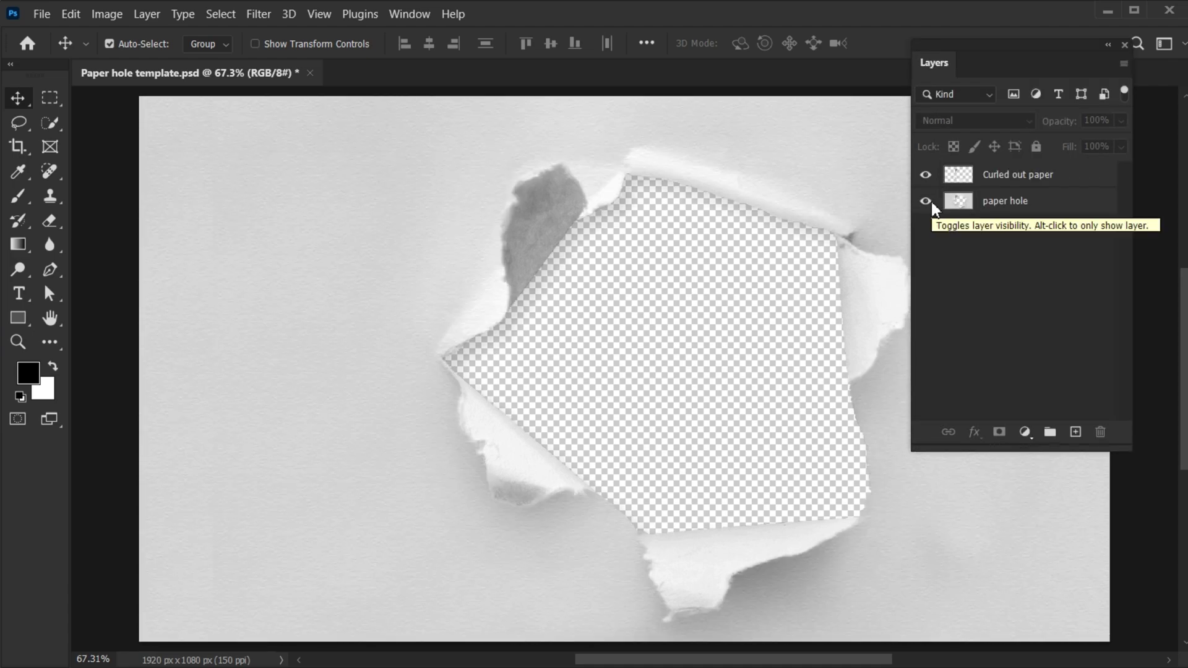
- Place pexels-arteeem-3660029 as an embedded layer above Curled out paper
{"action": "left_click", "coordinate": [1008, 176]}
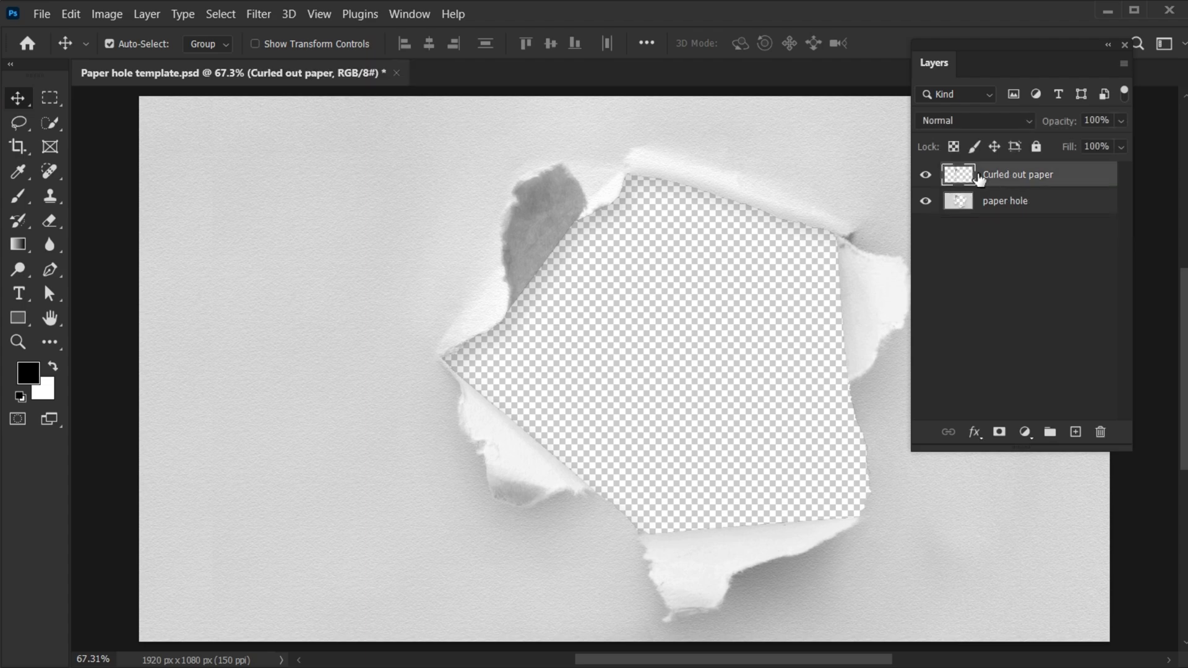
{"action": "left_click", "coordinate": [53, 16]}
{"action": "left_click", "coordinate": [122, 369]}
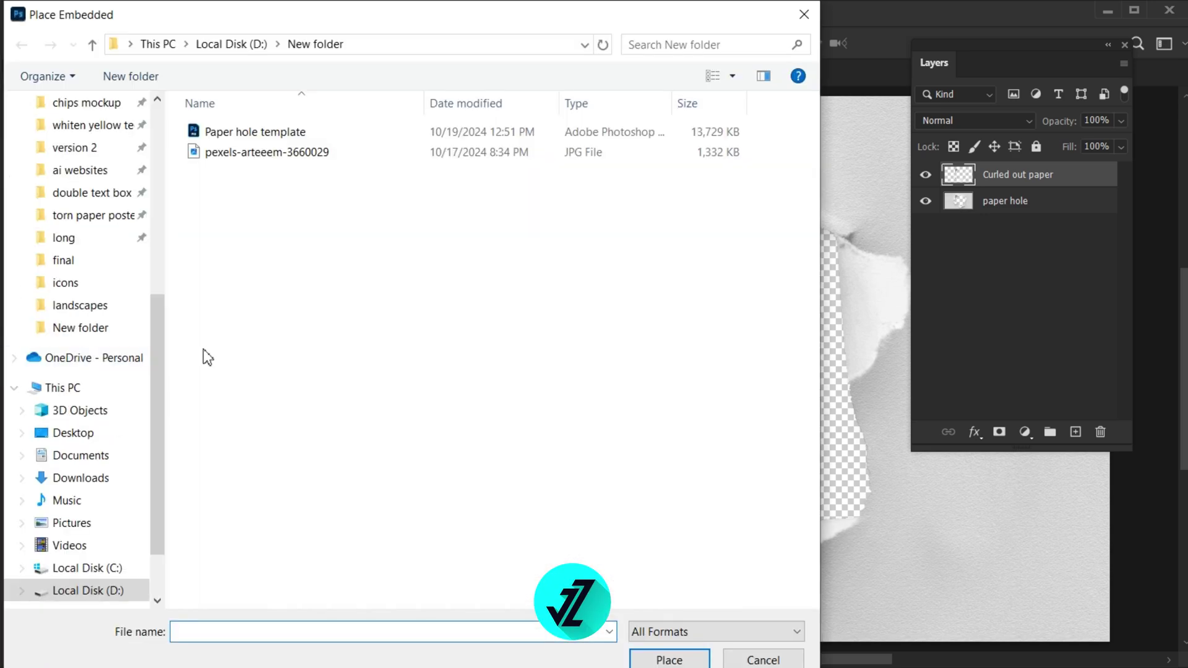
{"action": "scroll", "coordinate": [207, 358], "scroll_direction": "up", "scroll_amount": 6, "text": "ctrl"}
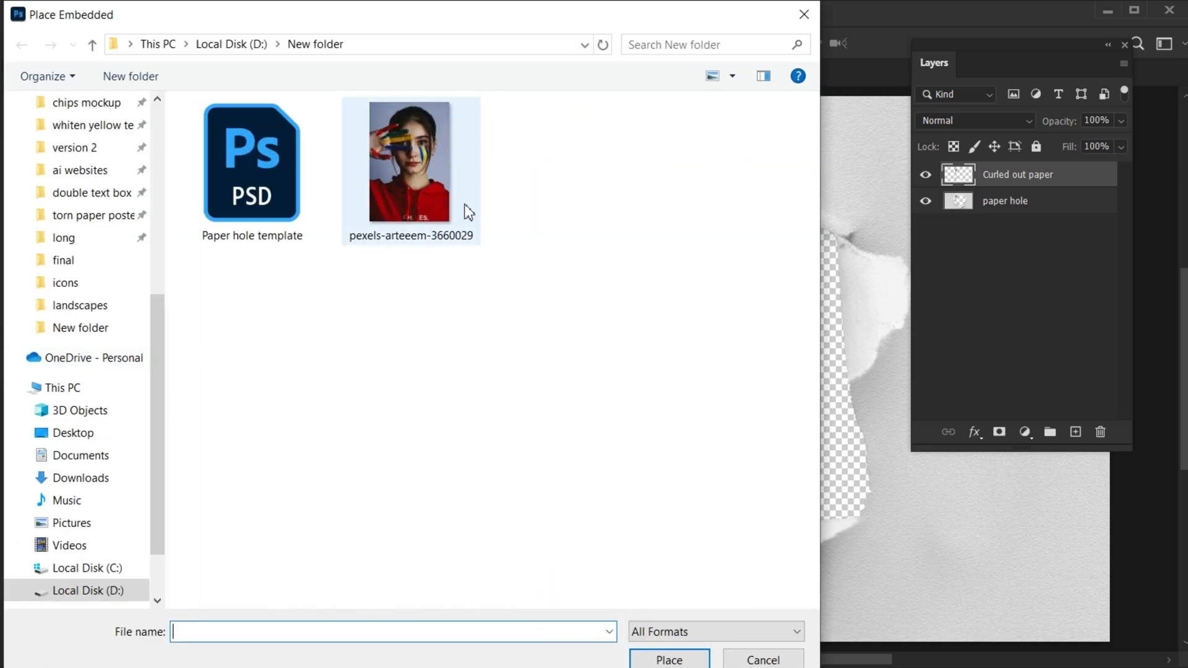
{"action": "left_click", "coordinate": [468, 212]}
{"action": "left_click", "coordinate": [694, 660]}
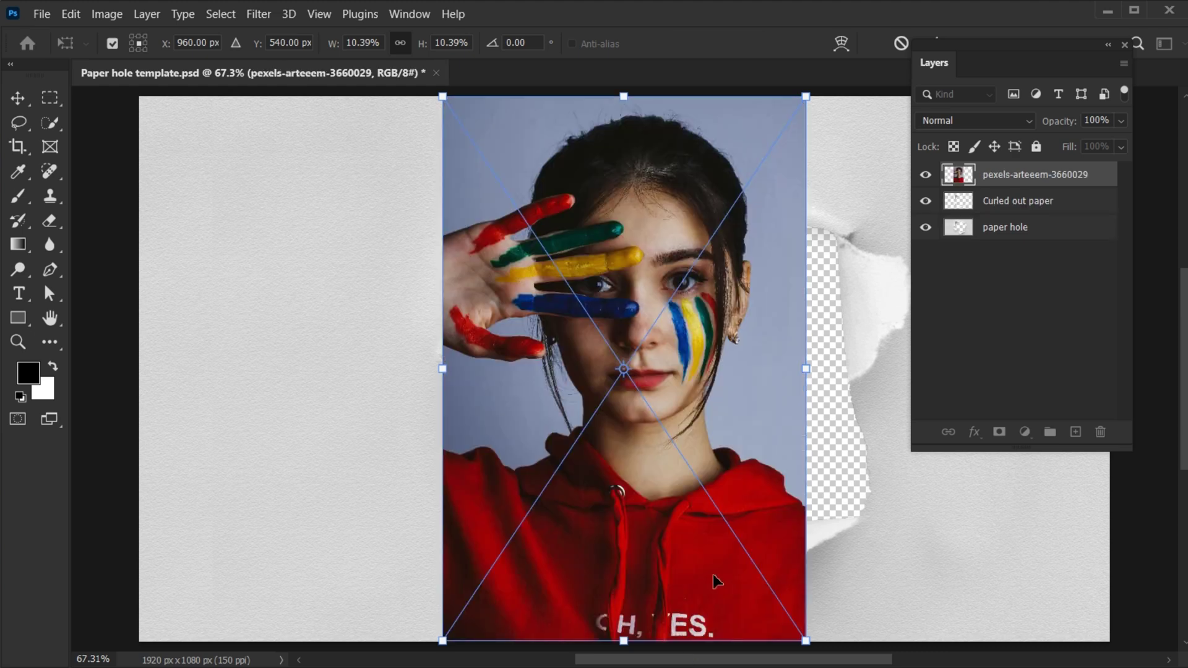
- Commit the placed photo and hide the Curled out paper and paper hole layers
{"action": "left_click_drag", "start_coordinate": [963, 42], "coordinate": [965, 72]}
{"action": "left_click", "coordinate": [934, 42]}
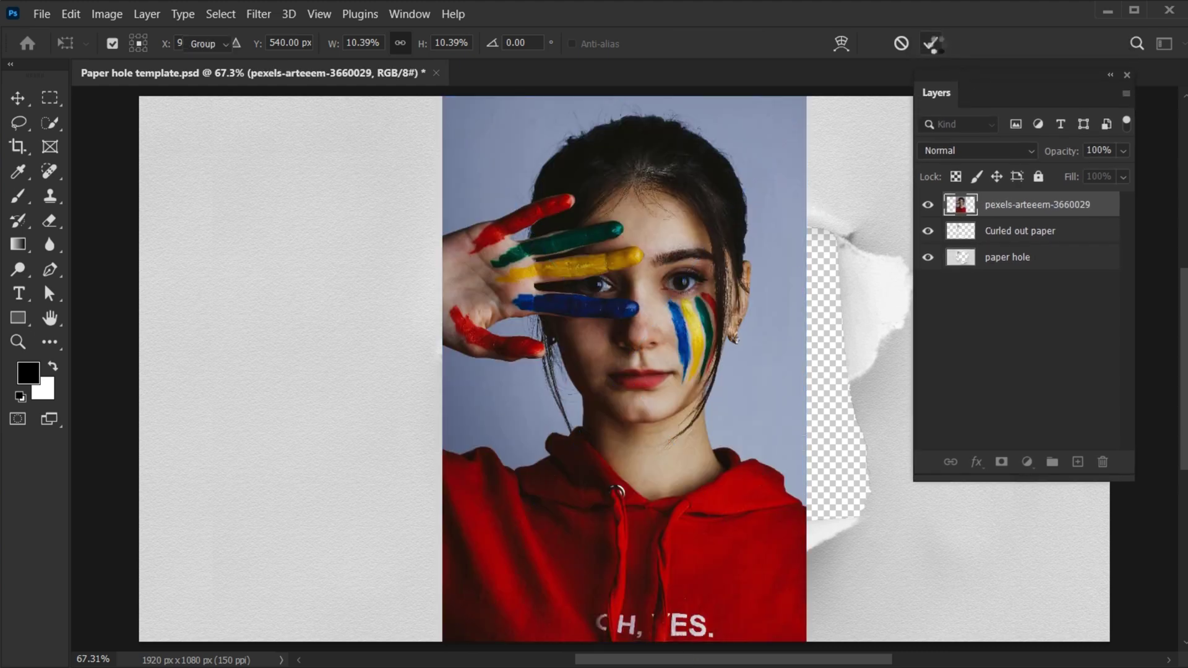
{"action": "left_click", "coordinate": [927, 231]}
{"action": "left_click", "coordinate": [927, 257]}
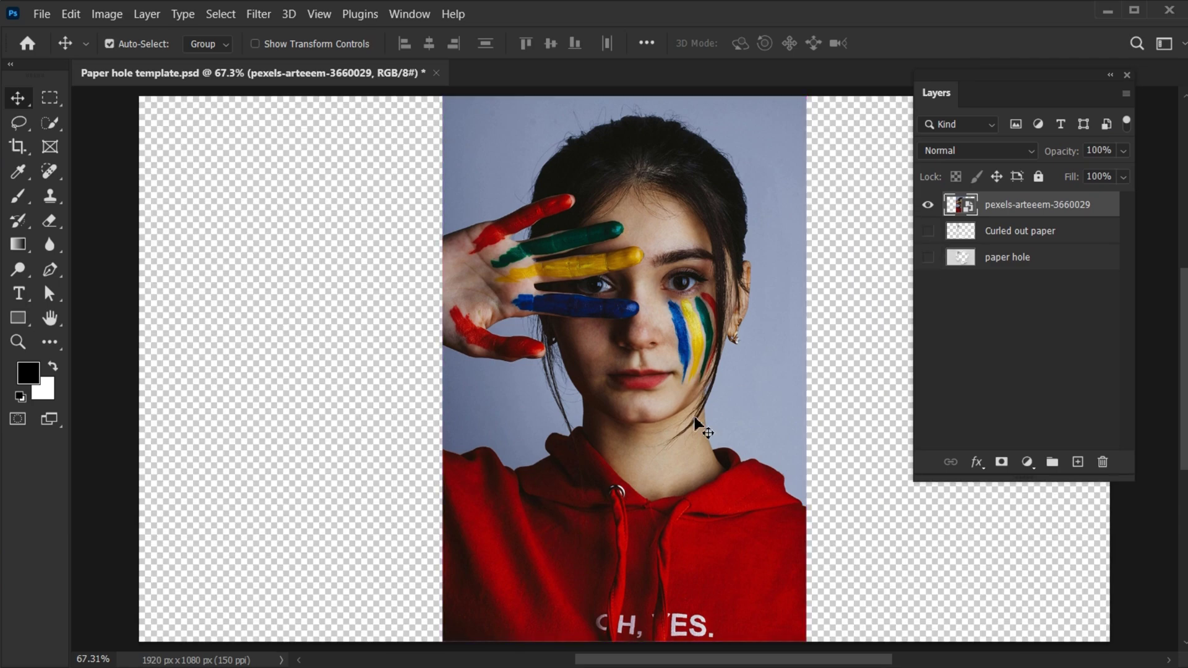
- Select the girl with Select Subject, then add her ear and earring using Quick Selection
{"action": "left_click", "coordinate": [221, 14]}
{"action": "left_click", "coordinate": [282, 222]}
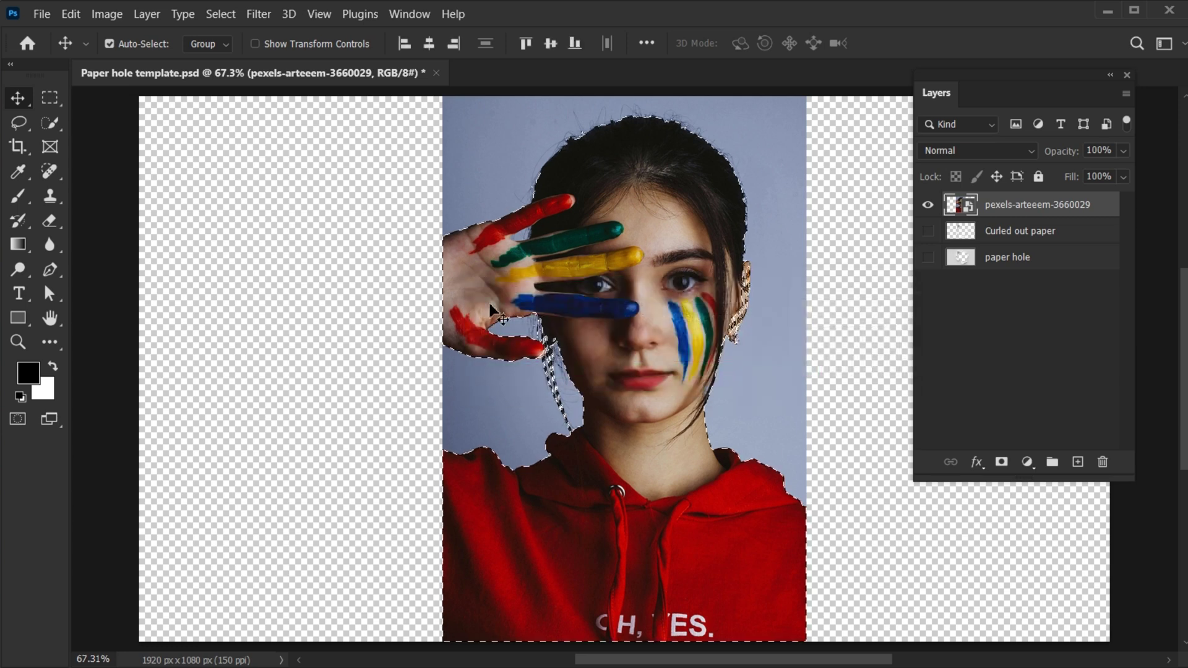
{"action": "key", "text": "z"}
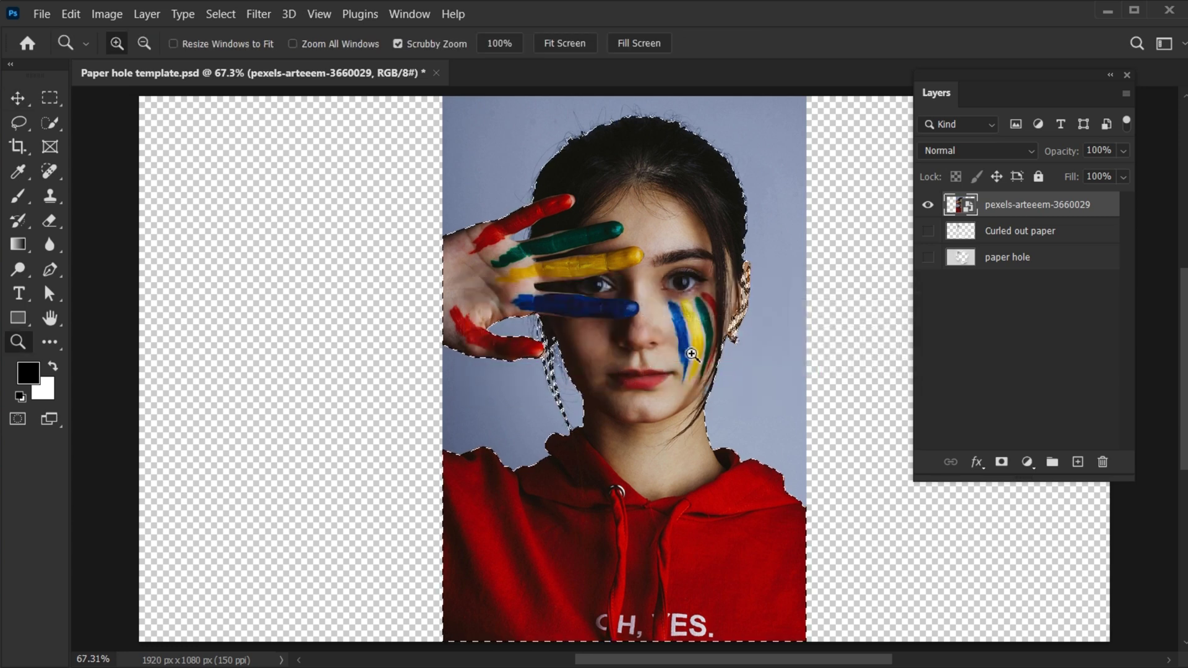
{"action": "left_click_drag", "start_coordinate": [690, 349], "coordinate": [739, 355]}
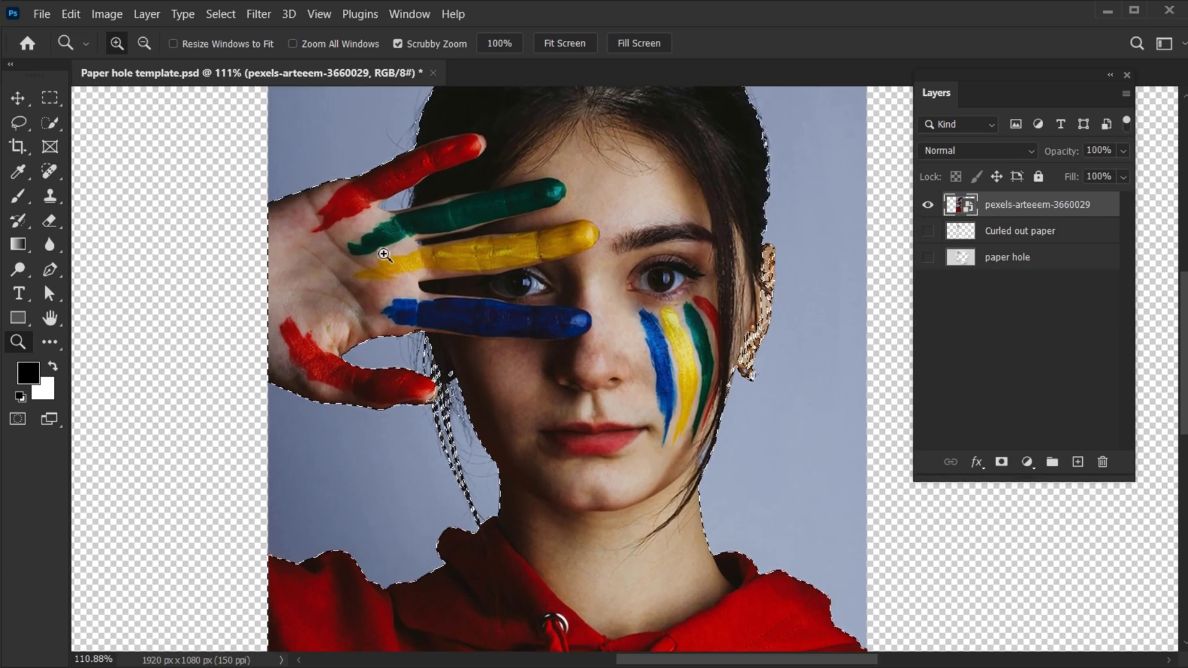
{"action": "left_click", "coordinate": [49, 121]}
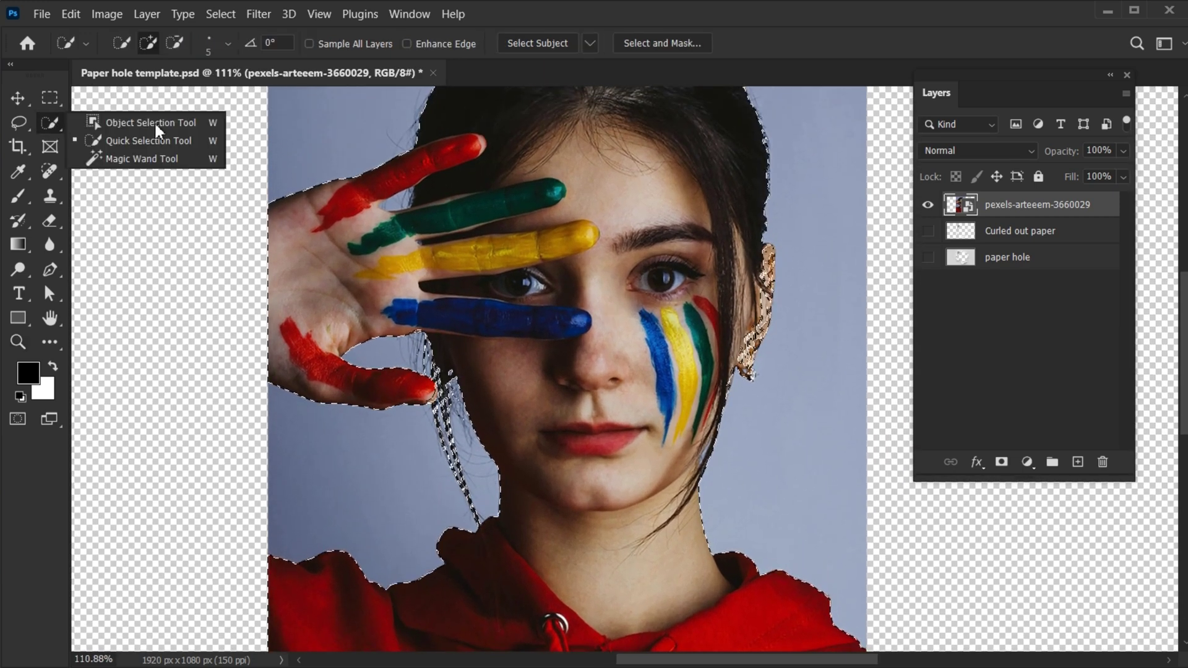
{"action": "left_click", "coordinate": [157, 139]}
{"action": "left_click_drag", "start_coordinate": [748, 350], "coordinate": [774, 292]}
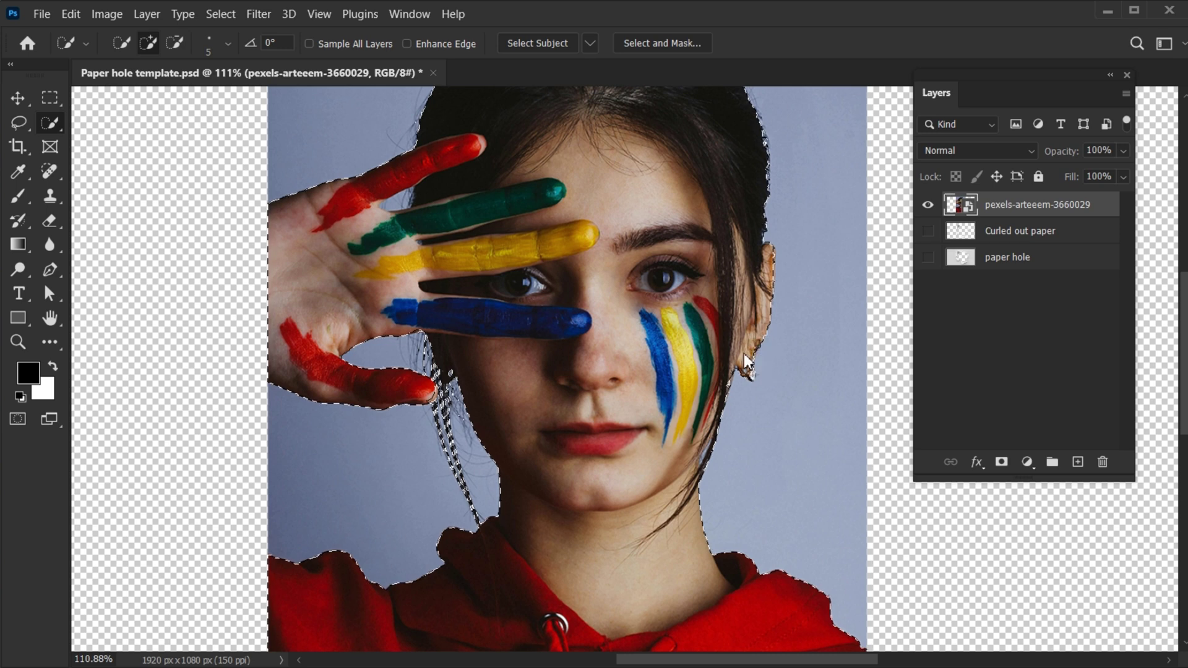
{"action": "left_click", "coordinate": [174, 43]}
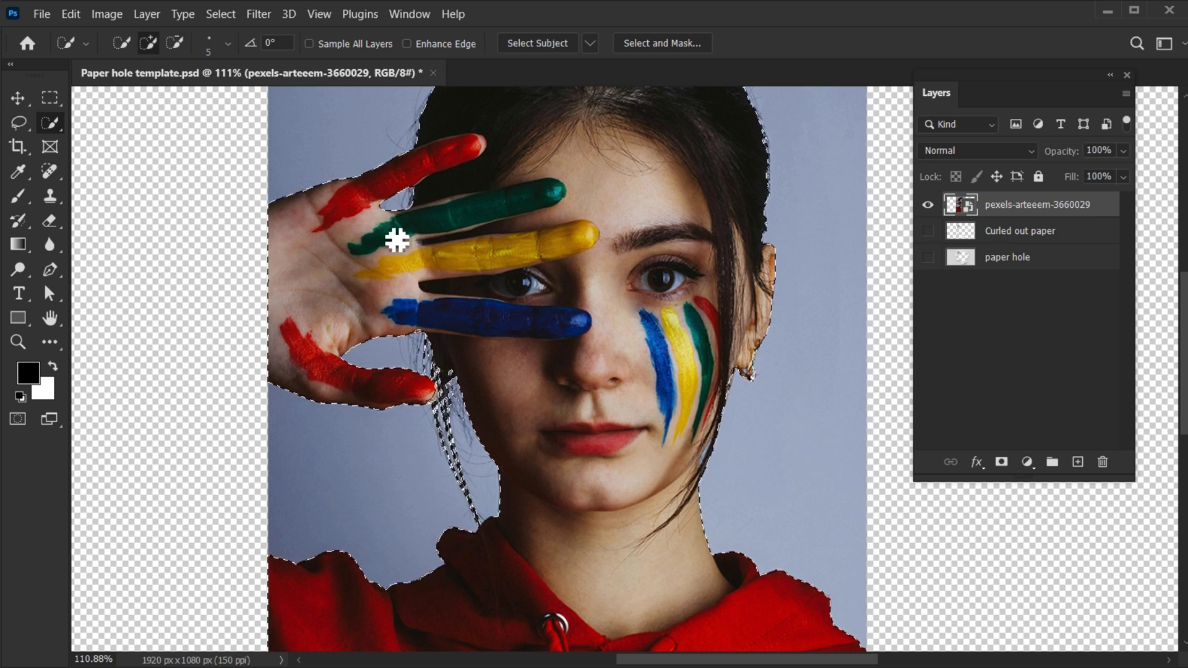
- Add a layer mask from the selection to cut the girl out of the background
{"action": "left_click", "coordinate": [1002, 464]}
{"action": "key", "text": "ctrl+1"}
{"action": "scroll", "coordinate": [795, 424], "scroll_direction": "down", "scroll_amount": 2}
{"action": "key", "text": "v"}
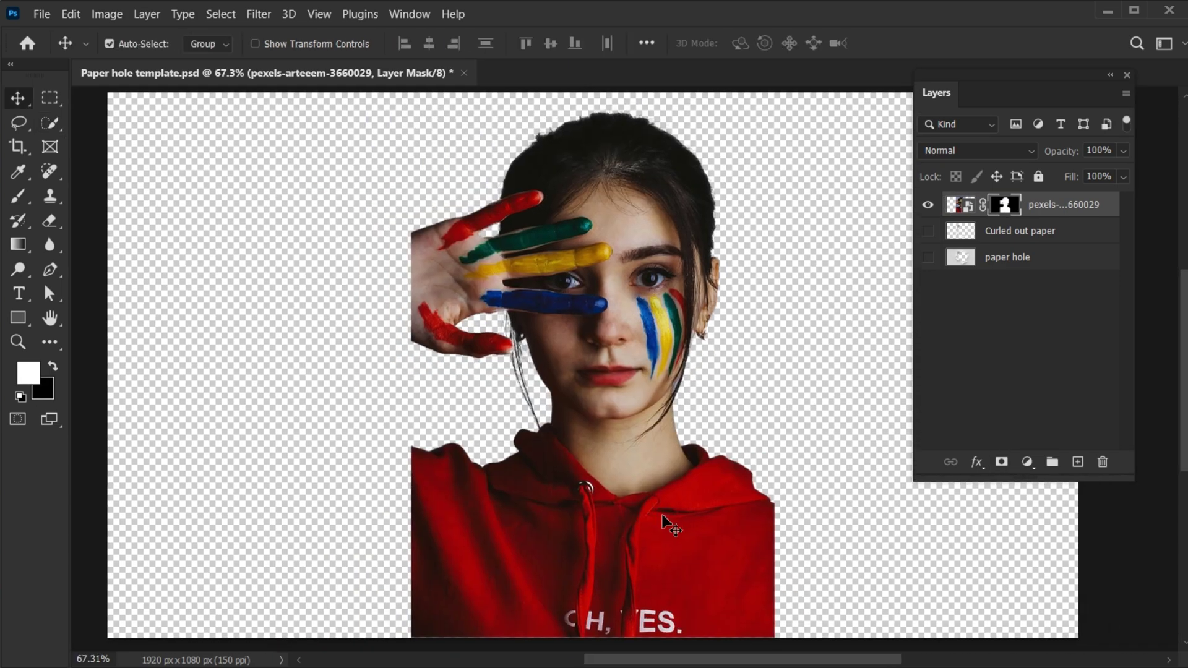
- Convert the masked photo to a smart object and show both paper layers again
{"action": "right_click", "coordinate": [1032, 206]}
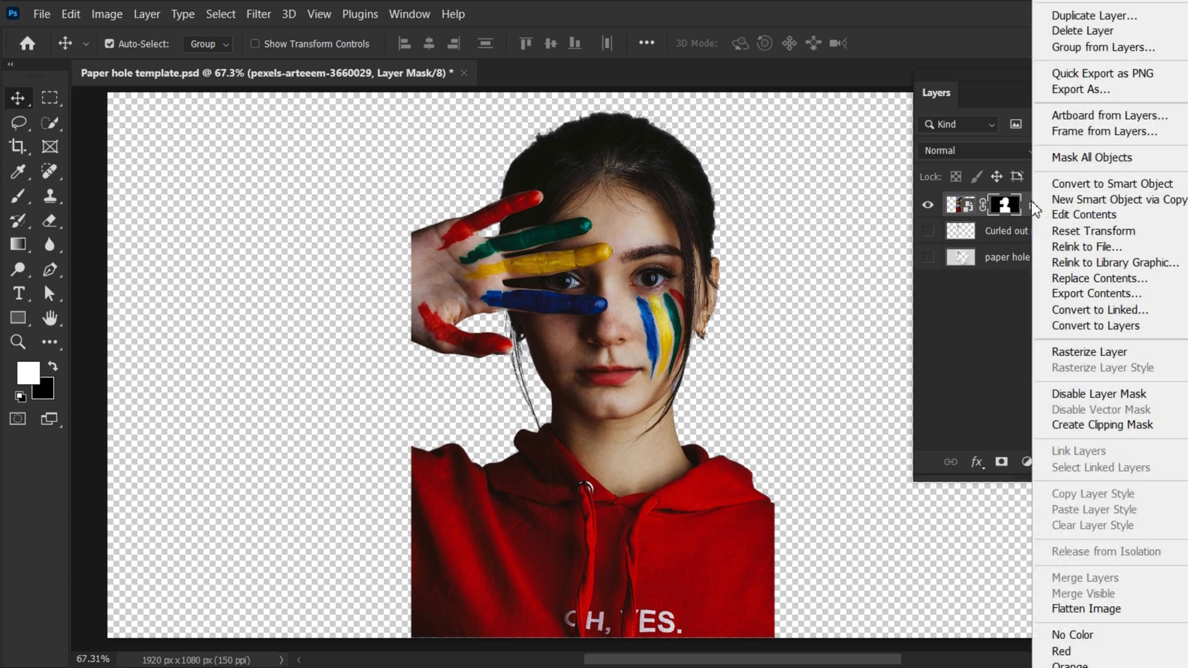
{"action": "left_click", "coordinate": [1127, 188]}
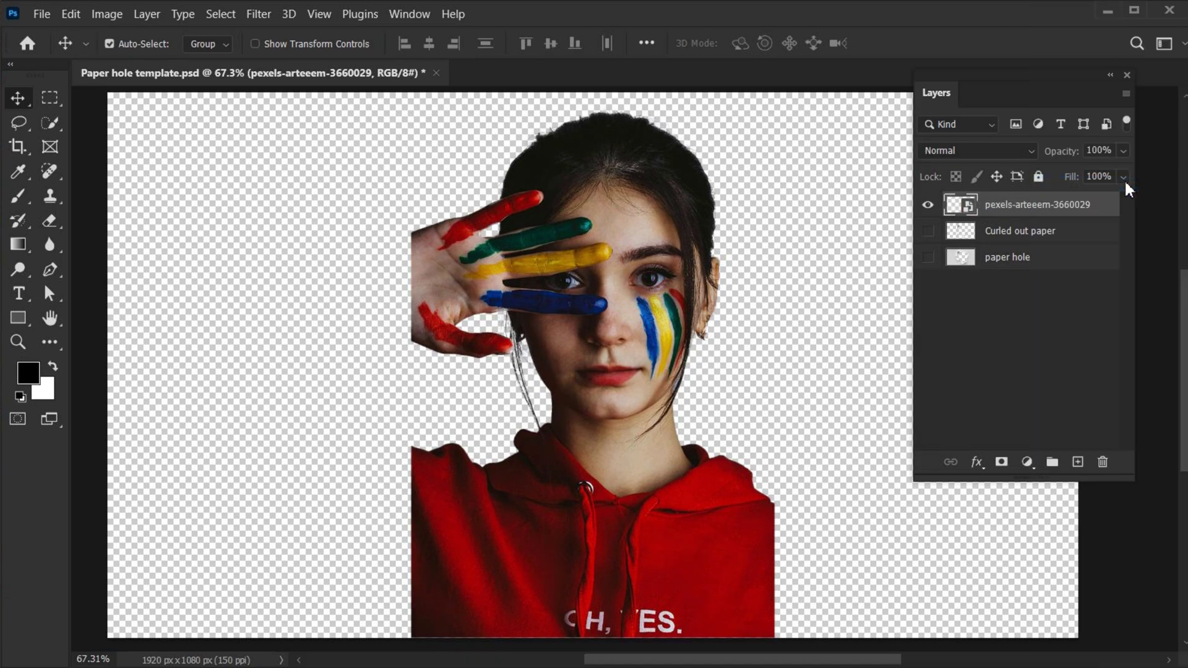
{"action": "left_click", "coordinate": [927, 231]}
{"action": "left_click", "coordinate": [927, 257]}
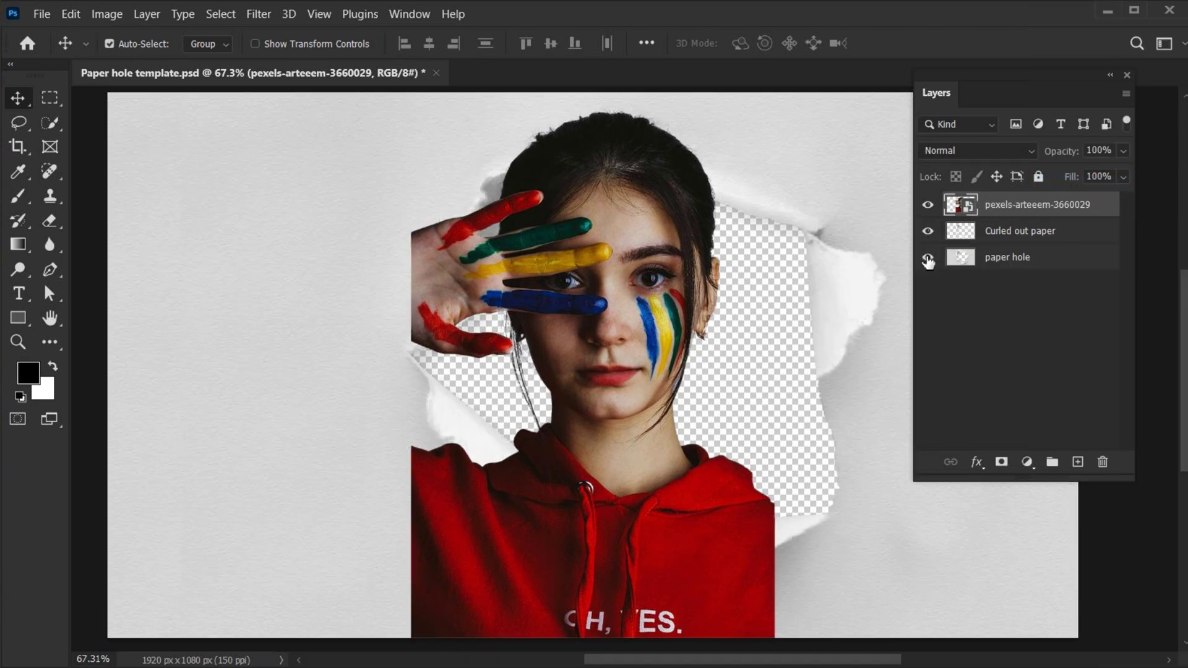
- Drop the photo's opacity to 86% and start enlarging and moving it with Free Transform
{"action": "left_click", "coordinate": [1123, 151]}
{"action": "left_click_drag", "start_coordinate": [1112, 176], "coordinate": [1109, 175]}
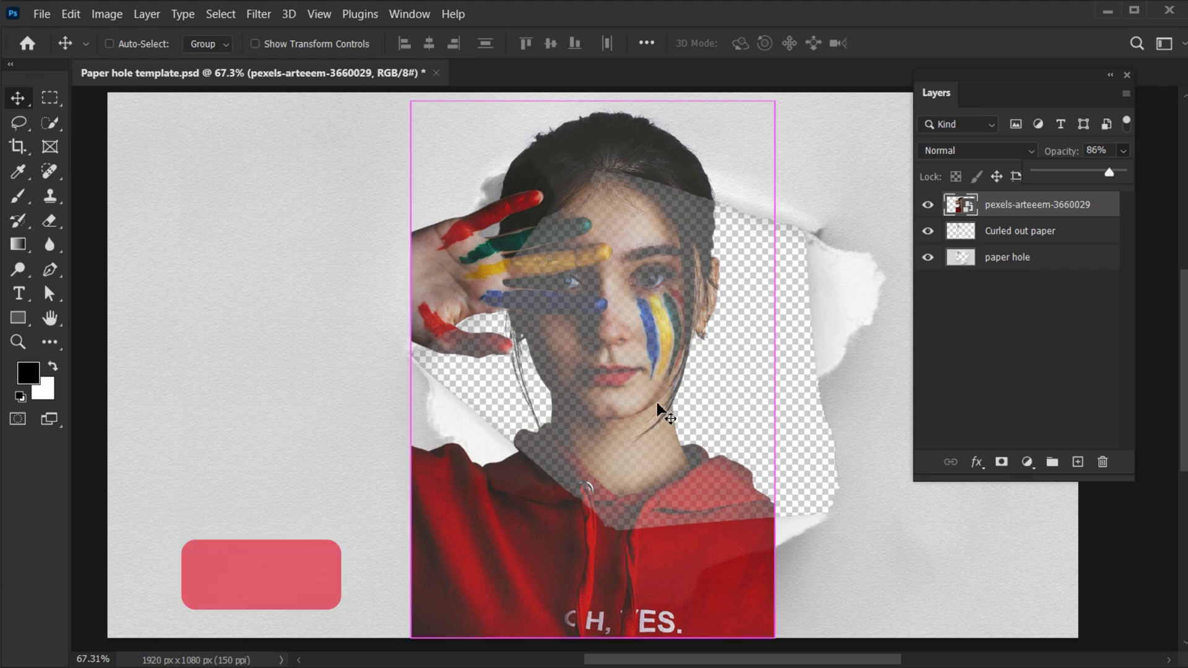
{"action": "key", "text": "ctrl+t"}
{"action": "left_click_drag", "start_coordinate": [595, 500], "coordinate": [692, 475]}
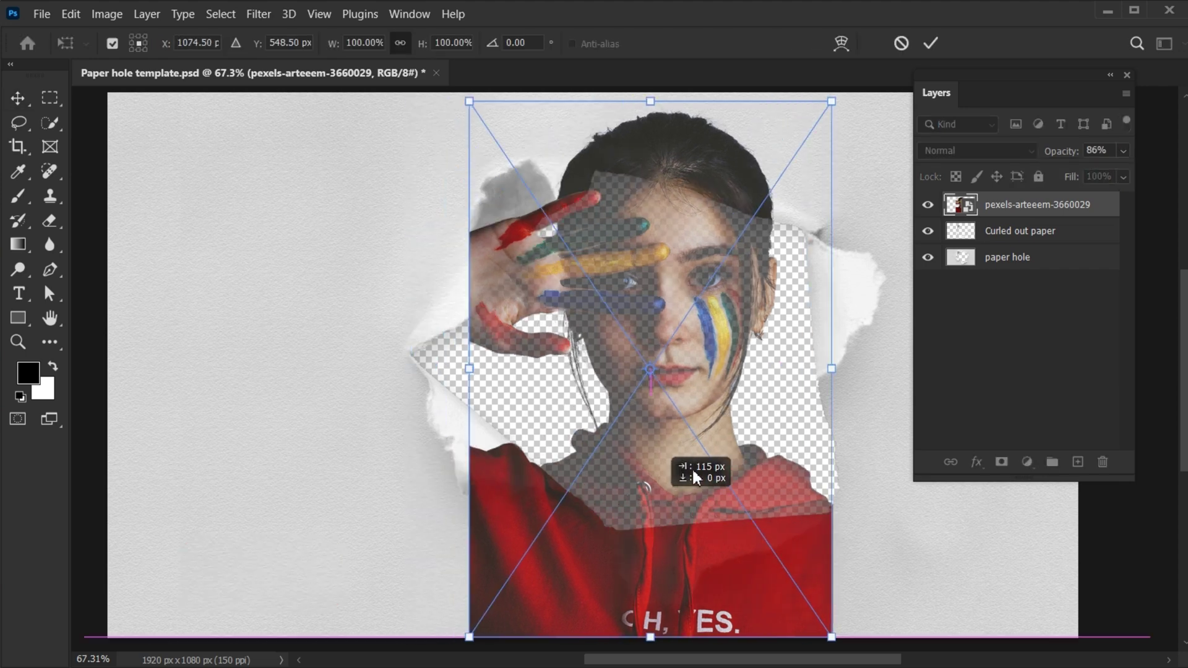
{"action": "left_click", "coordinate": [1110, 75]}
{"action": "left_click_drag", "start_coordinate": [831, 369], "coordinate": [935, 371]}
{"action": "left_click_drag", "start_coordinate": [729, 151], "coordinate": [736, 254]}
{"action": "left_click_drag", "start_coordinate": [934, 436], "coordinate": [983, 495]}
{"action": "left_click_drag", "start_coordinate": [710, 276], "coordinate": [710, 313]}
{"action": "left_click_drag", "start_coordinate": [981, 524], "coordinate": [1016, 508]}
- Scale the photo to about 274% with the face positioned in the hole, and commit
{"action": "key", "text": "ctrl+minus"}
{"action": "key", "text": "ctrl+minus"}
{"action": "left_click_drag", "start_coordinate": [747, 240], "coordinate": [721, 443]}
{"action": "mouse_move", "coordinate": [983, 477]}
{"action": "left_mouse_down"}
{"action": "mouse_move", "coordinate": [994, 480]}
{"action": "mouse_move", "coordinate": [970, 470]}
{"action": "left_mouse_up"}
{"action": "left_click_drag", "start_coordinate": [705, 433], "coordinate": [711, 427]}
{"action": "left_click_drag", "start_coordinate": [962, 461], "coordinate": [732, 388]}
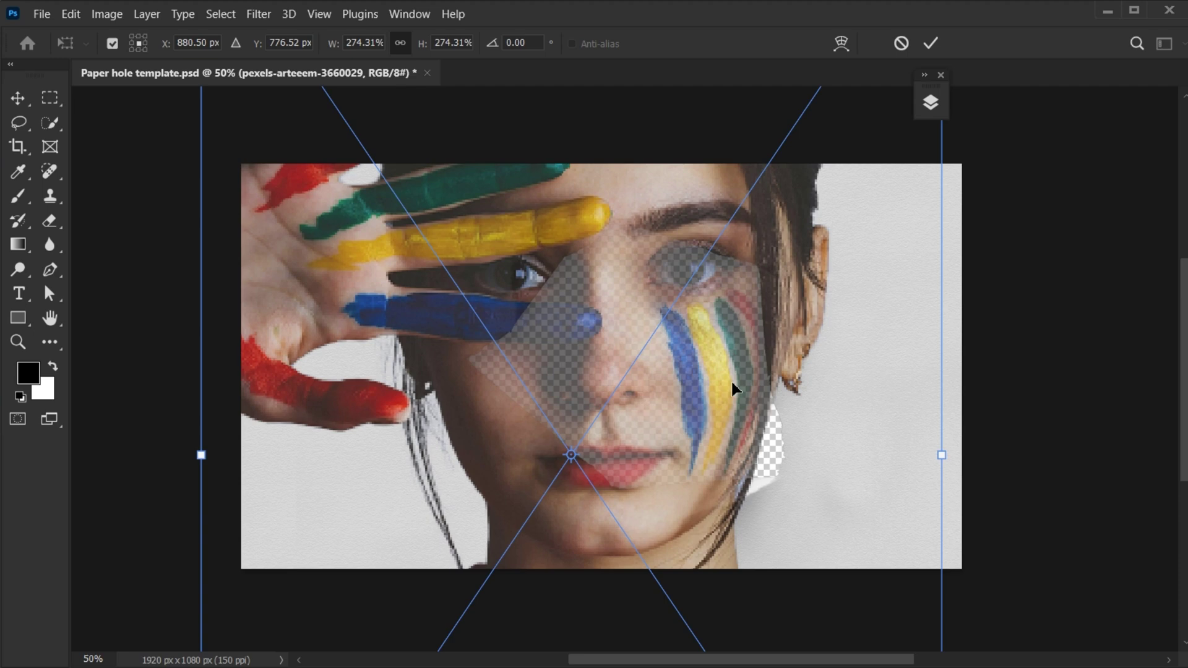
{"action": "left_click", "coordinate": [936, 38]}
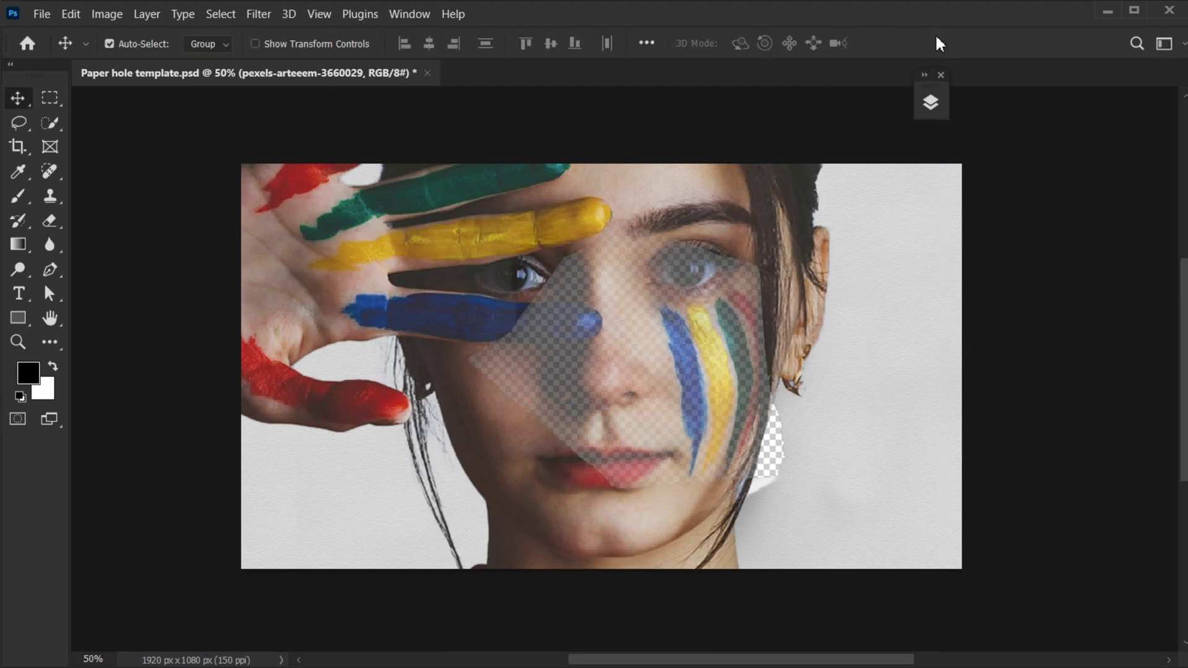
- Raise the portrait layer's opacity back to 100%
{"action": "left_click", "coordinate": [926, 87]}
{"action": "left_click", "coordinate": [1123, 151]}
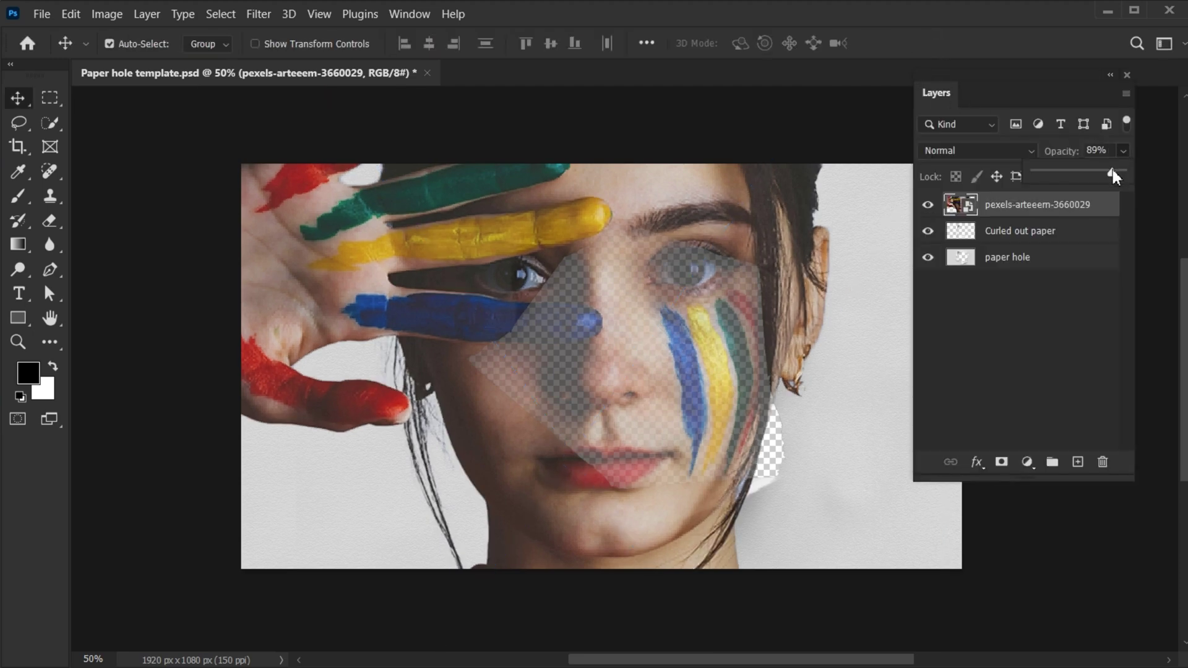
{"action": "left_click_drag", "start_coordinate": [1113, 177], "coordinate": [1138, 176]}
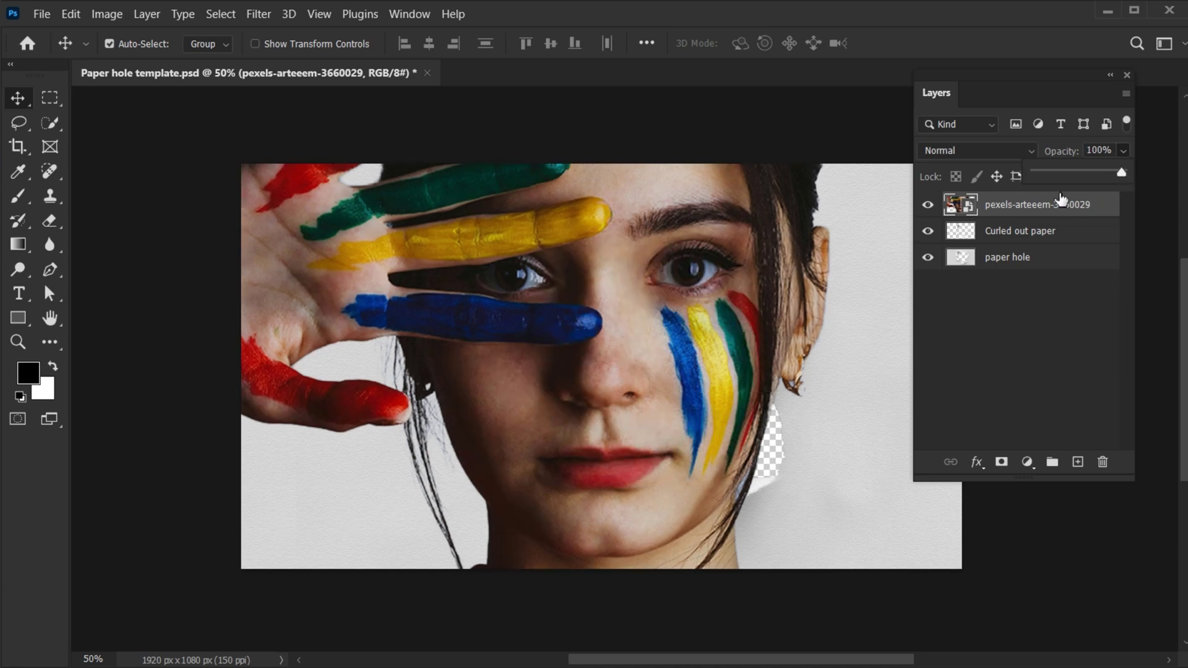
- Move the portrait layer to the bottom of the stack and add a new layer
{"action": "left_click", "coordinate": [1018, 209]}
{"action": "left_click_drag", "start_coordinate": [1018, 209], "coordinate": [1015, 271]}
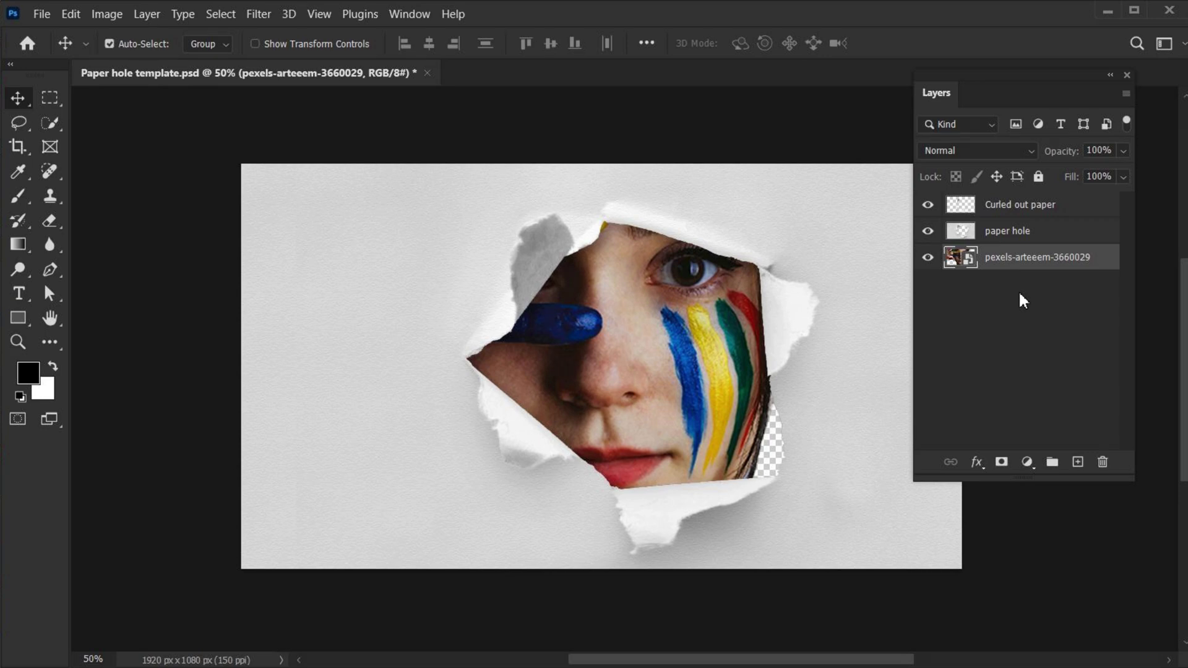
{"action": "left_click", "coordinate": [1077, 461]}
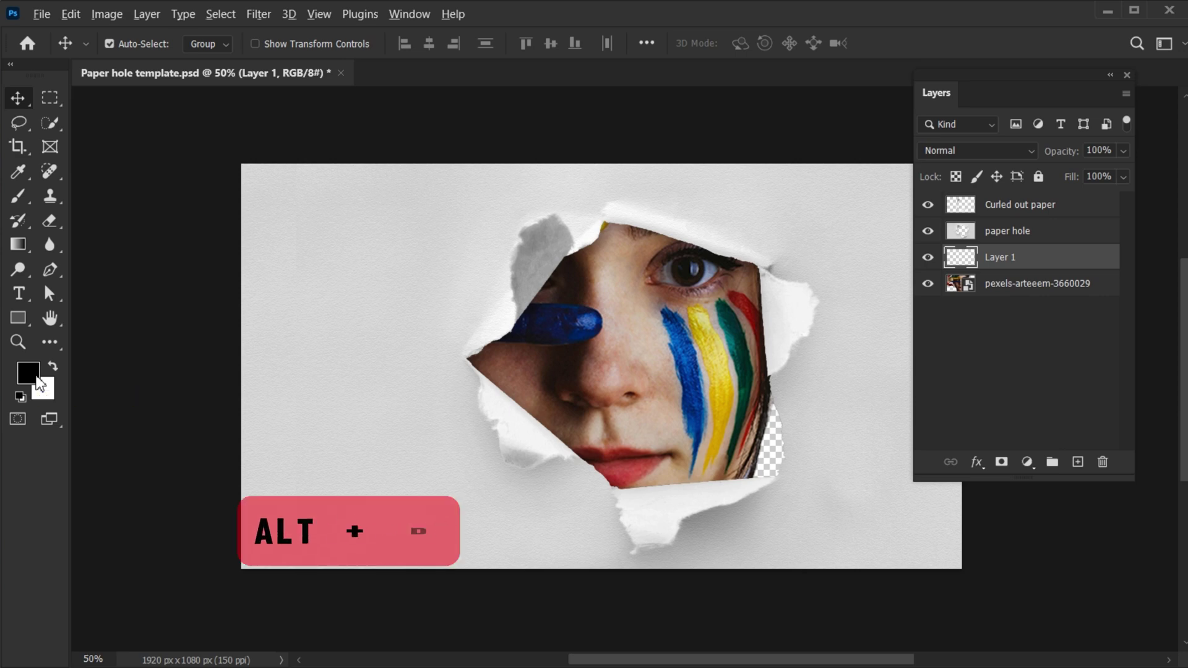
- Fill Layer 1 black, move it below the portrait, and select paper hole
{"action": "key", "text": "alt+Delete"}
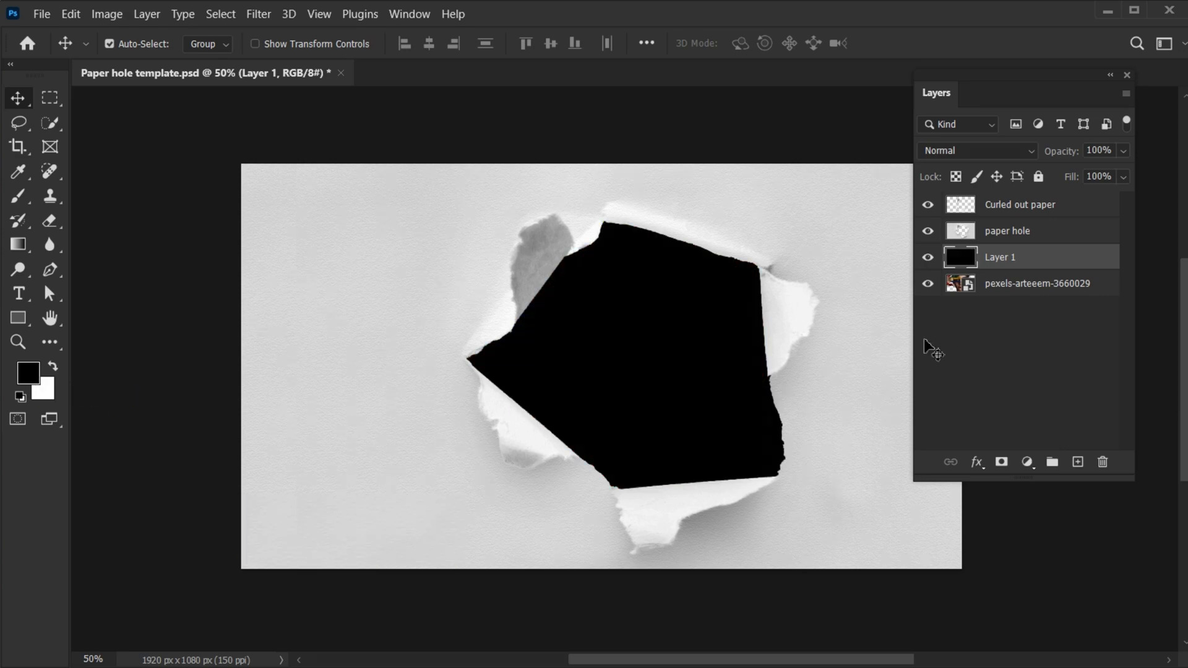
{"action": "left_click_drag", "start_coordinate": [1013, 270], "coordinate": [1013, 299]}
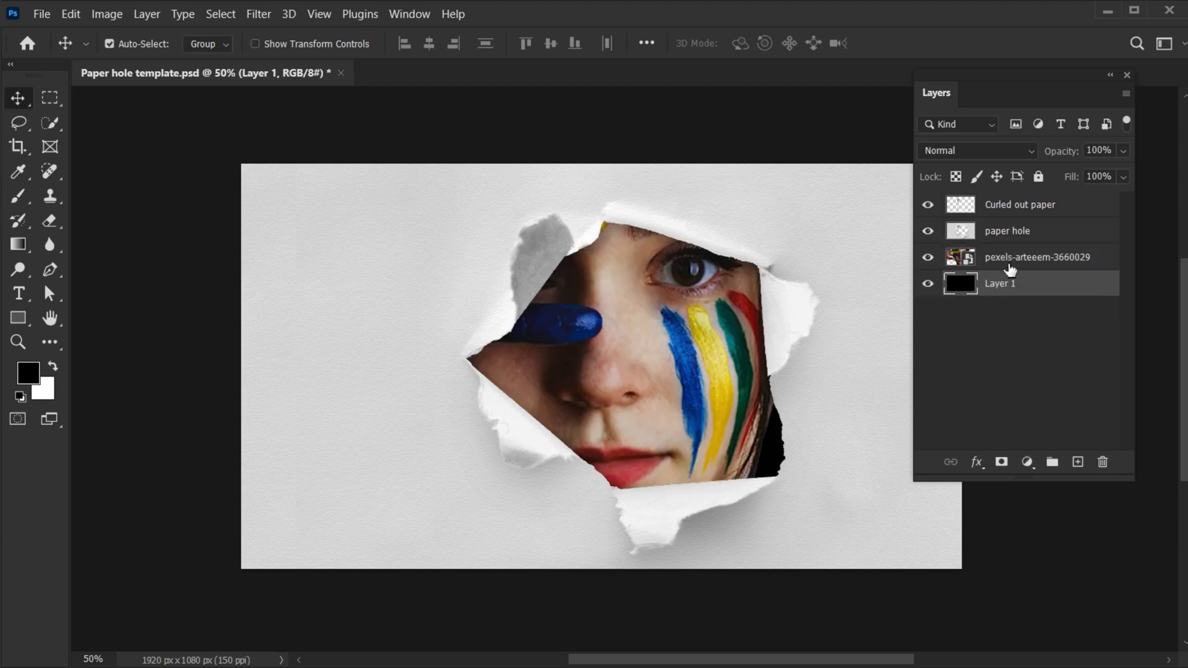
{"action": "left_click", "coordinate": [1002, 232]}
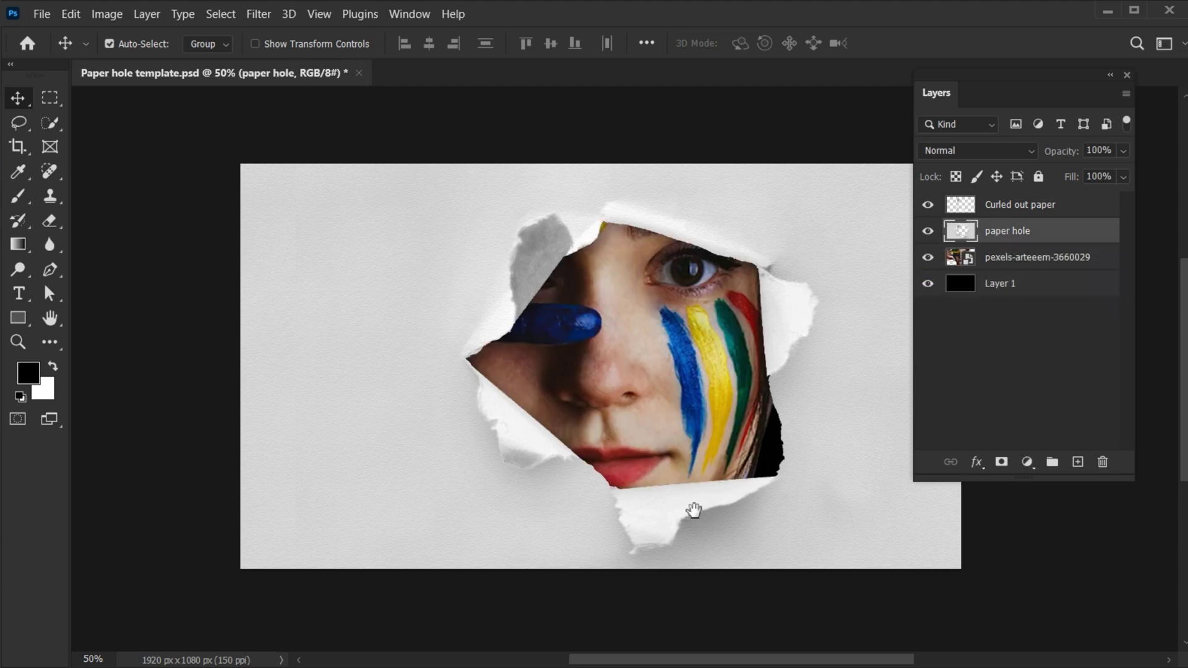
{"action": "left_click_drag", "start_coordinate": [691, 510], "coordinate": [656, 512]}
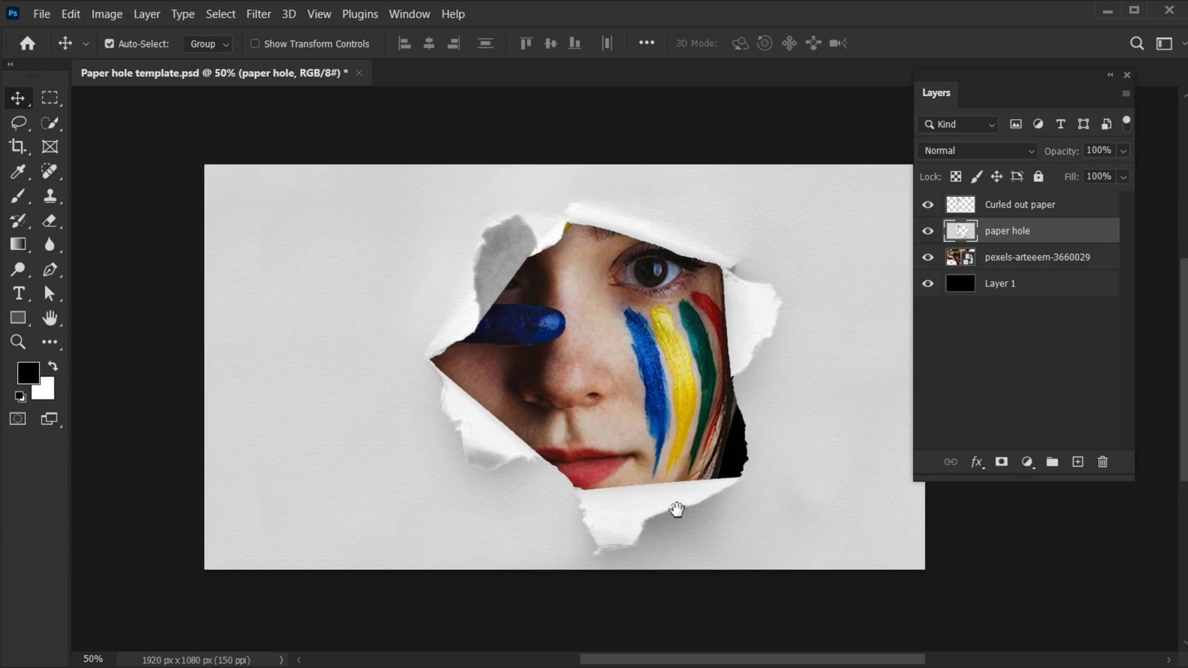
- Apply a Multiply drop shadow to paper hole: 43% opacity, 90°, 51 px distance, 32 px size
{"action": "right_click", "coordinate": [1008, 231]}
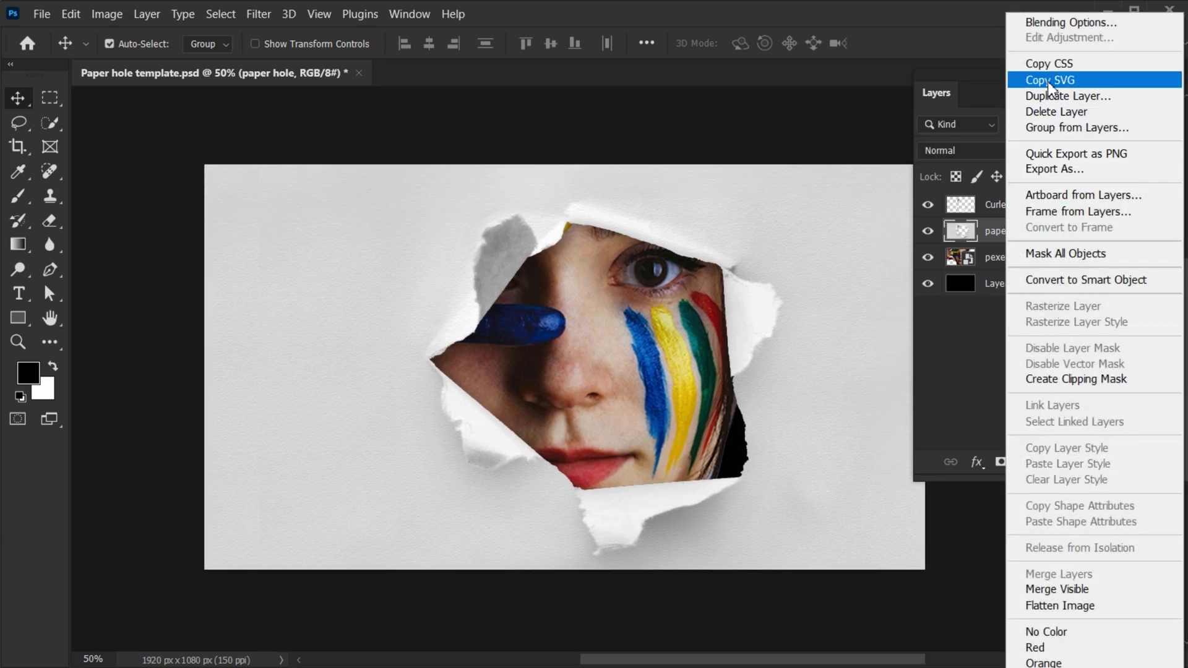
{"action": "left_click", "coordinate": [1059, 23]}
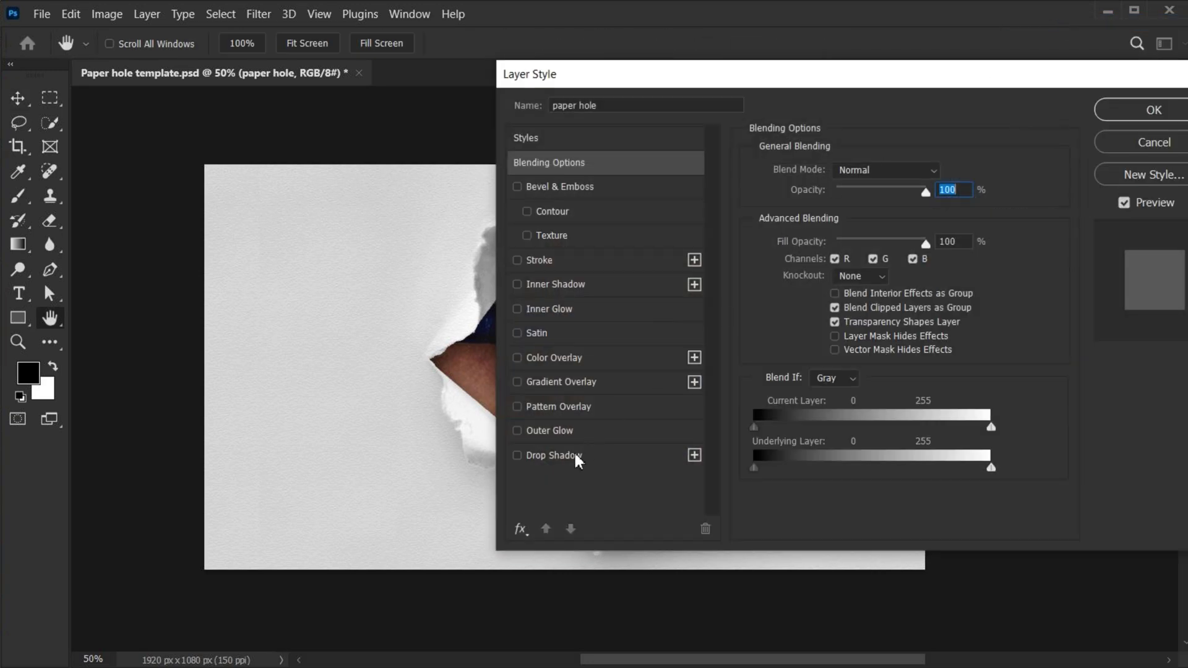
{"action": "left_click", "coordinate": [574, 458]}
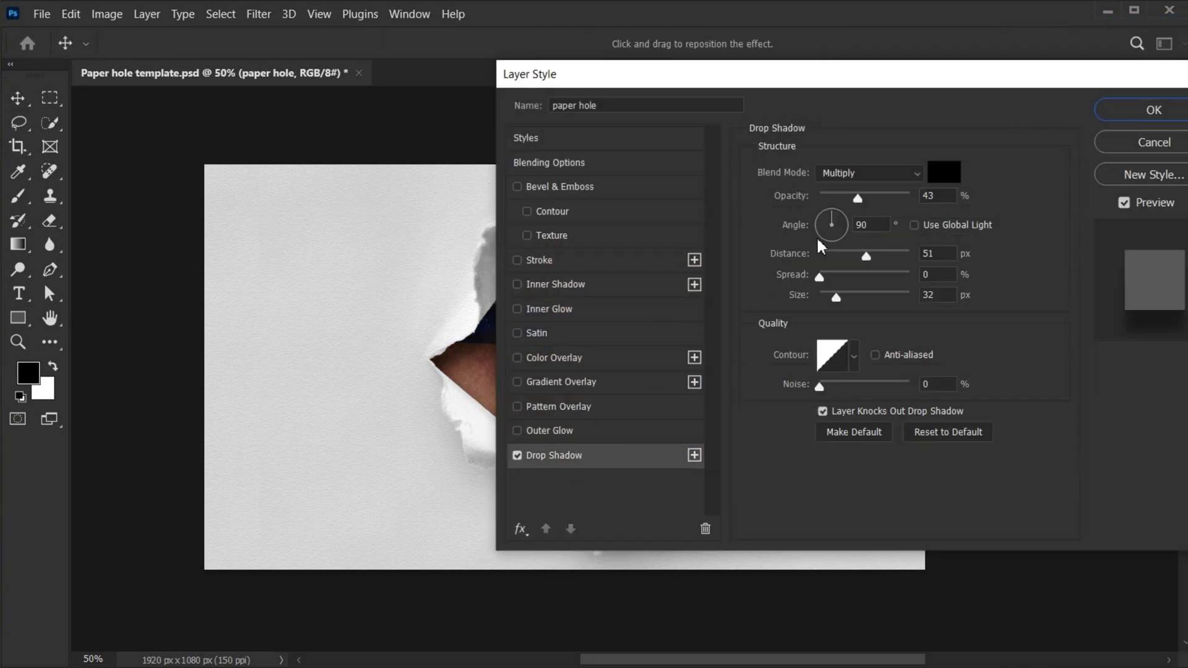
{"action": "left_click", "coordinate": [941, 298]}
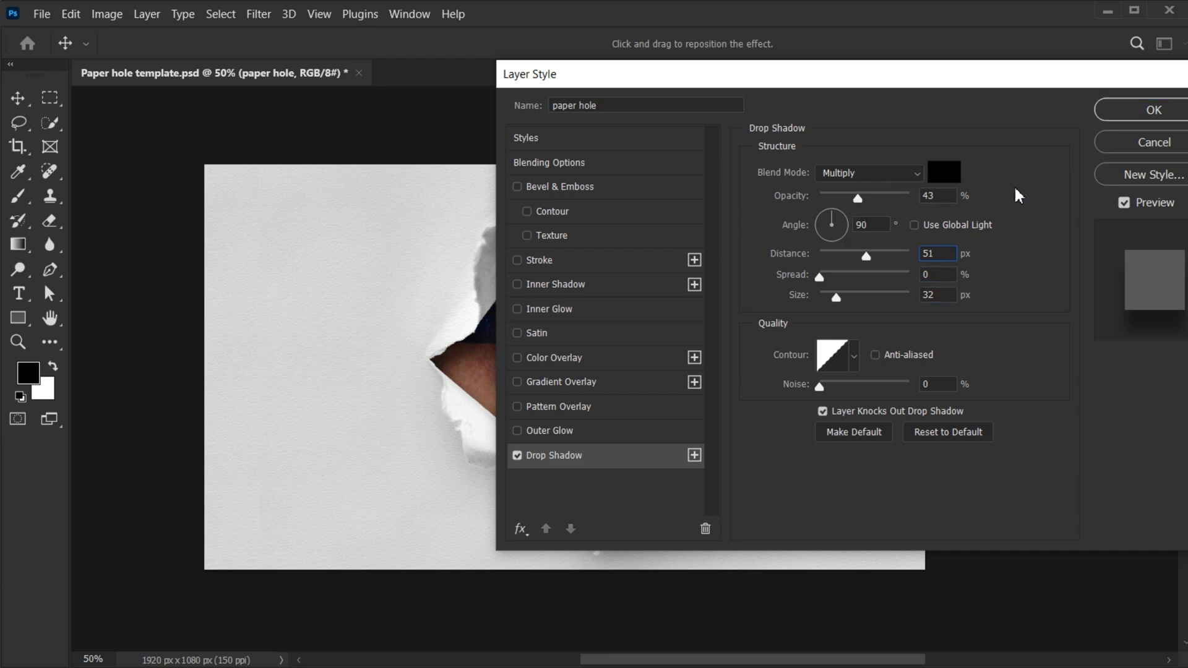
{"action": "left_click", "coordinate": [1131, 112]}
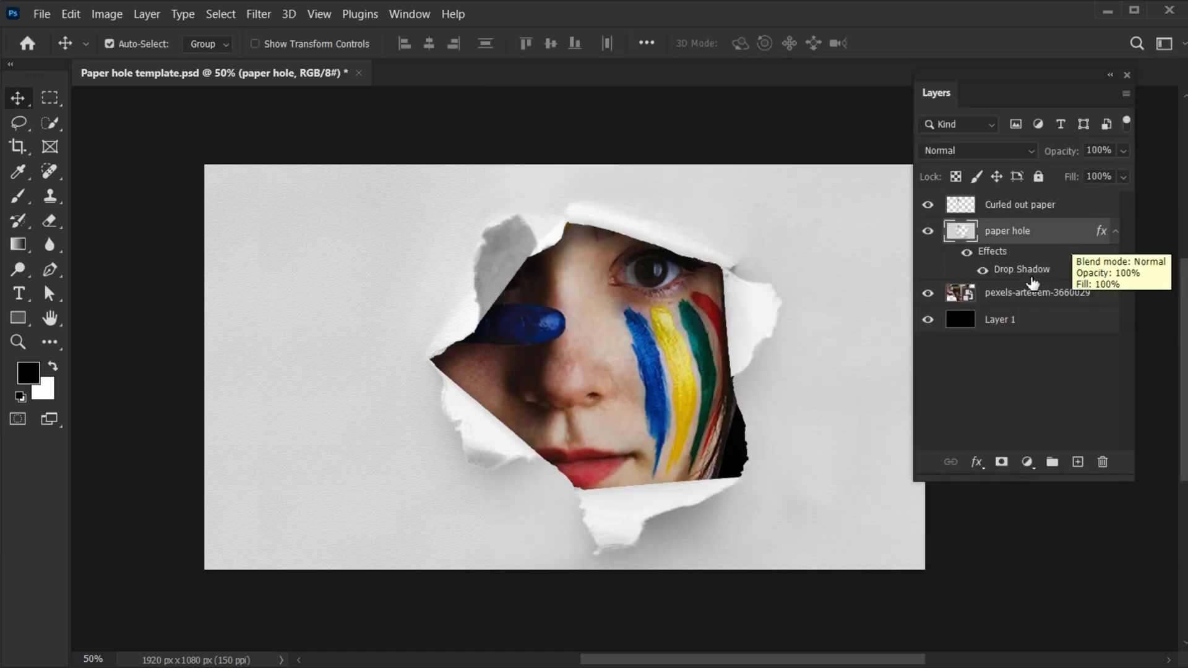
- Duplicate the portrait layer, move the copy above paper hole, and blend it with Darken
{"action": "left_click", "coordinate": [1015, 294]}
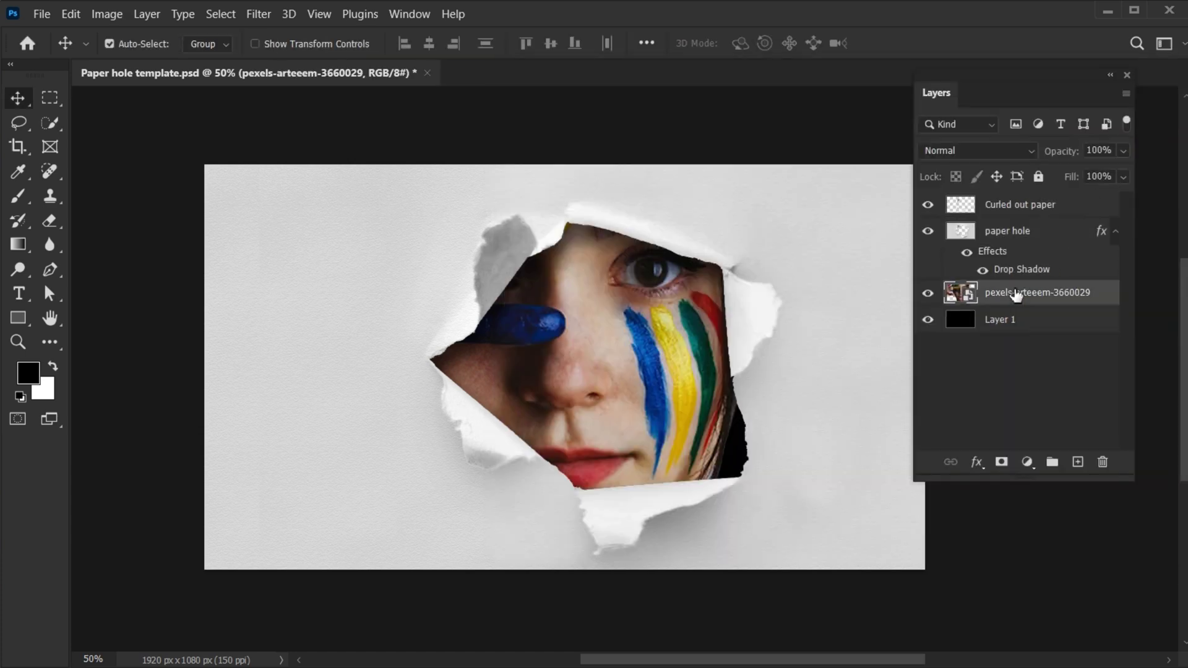
{"action": "key", "text": "z"}
{"action": "left_click_drag", "start_coordinate": [721, 488], "coordinate": [739, 506]}
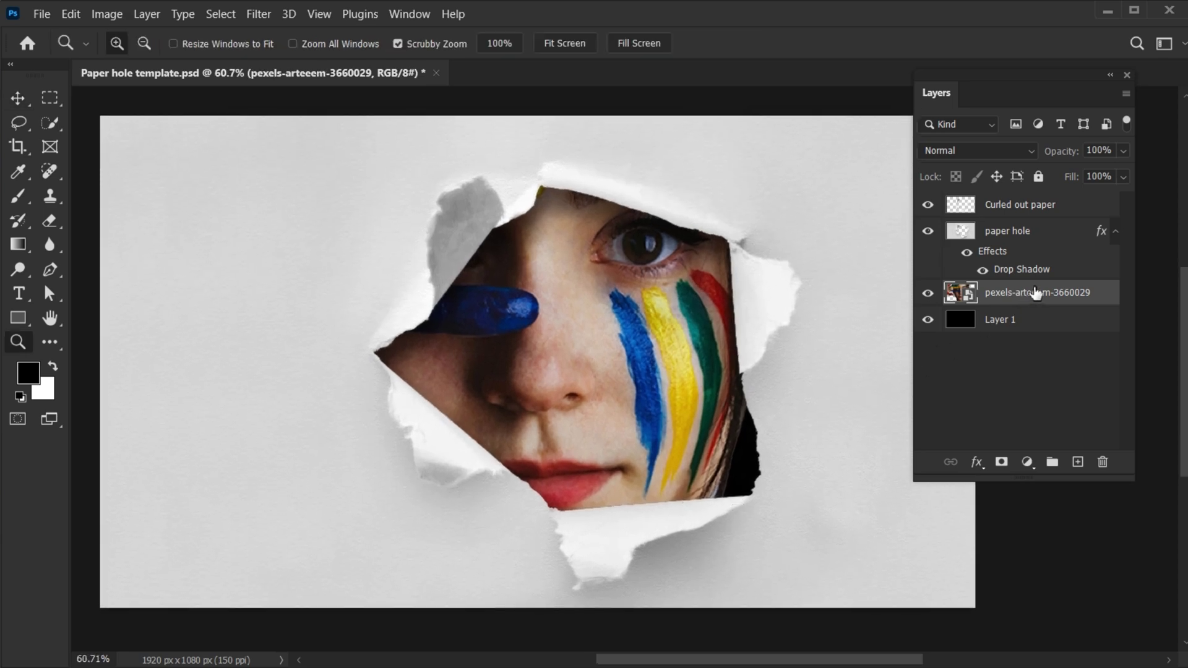
{"action": "left_click_drag", "start_coordinate": [1036, 293], "coordinate": [1080, 463]}
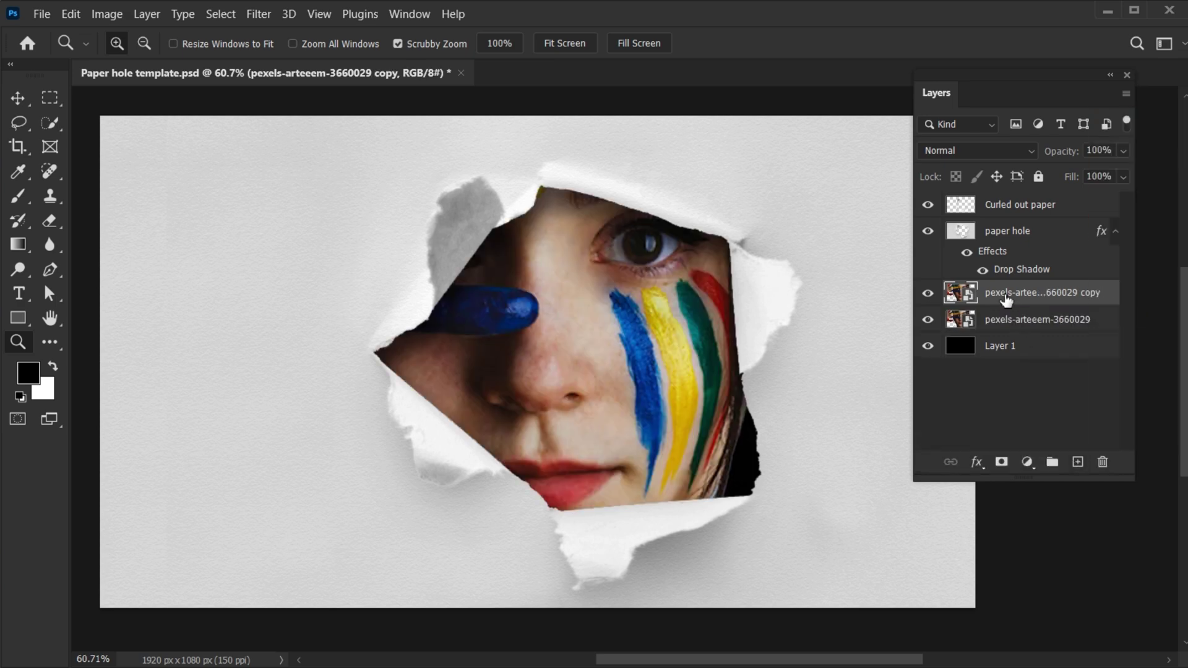
{"action": "left_click_drag", "start_coordinate": [1006, 299], "coordinate": [993, 224]}
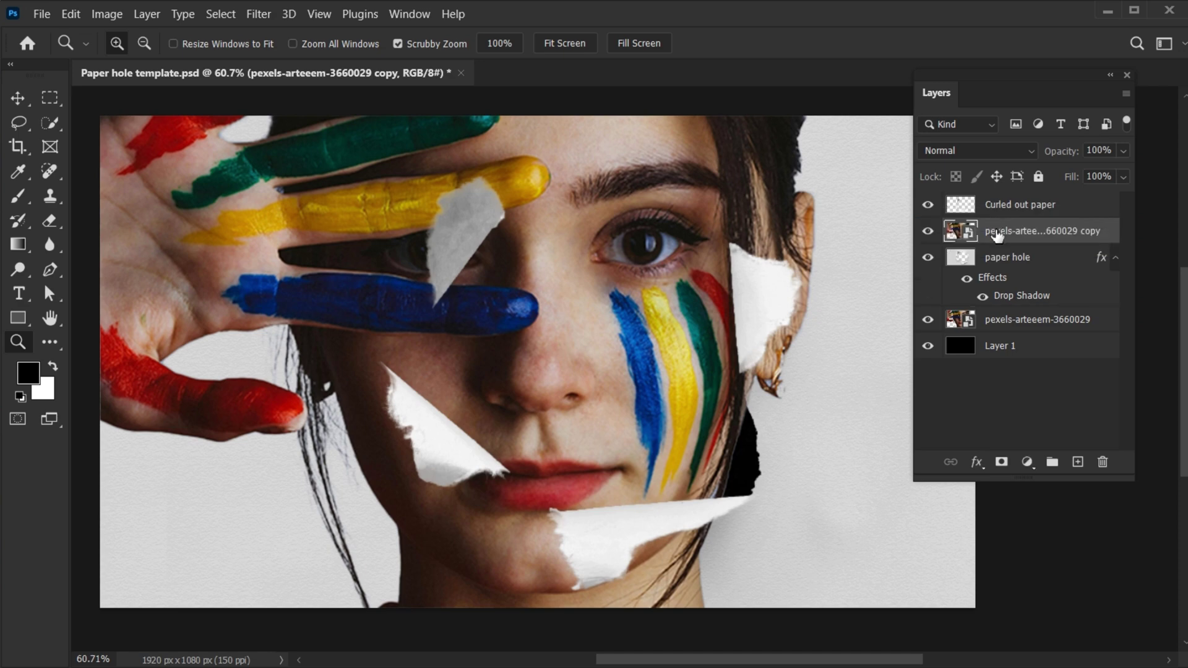
{"action": "left_click", "coordinate": [987, 149]}
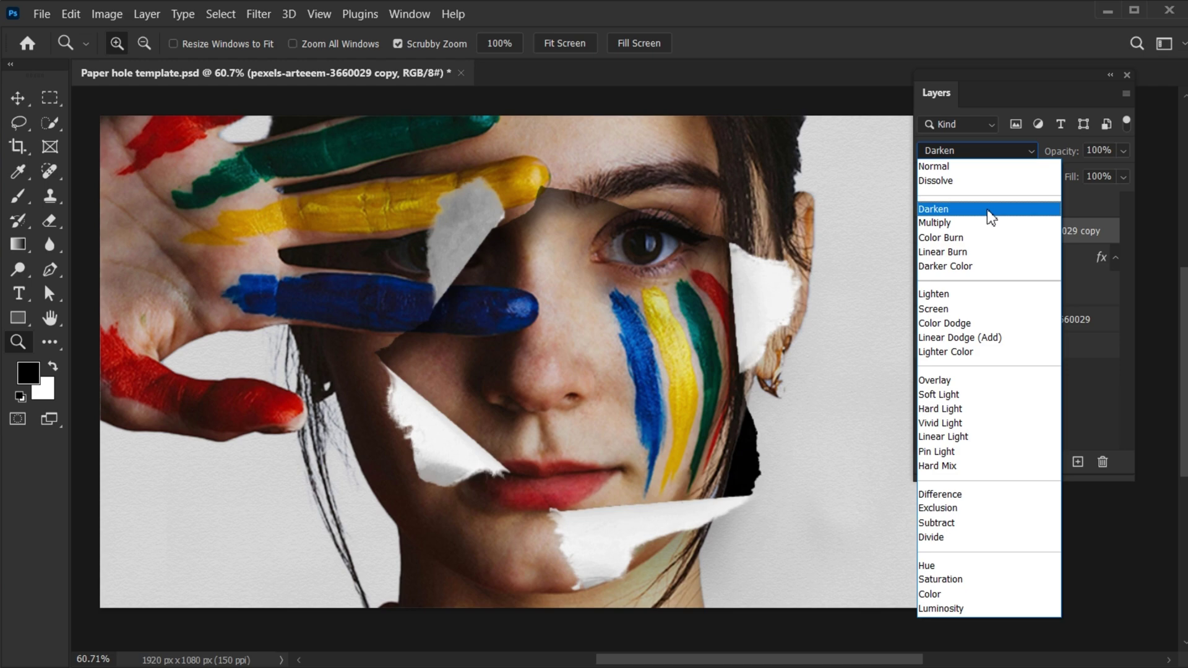
{"action": "left_click", "coordinate": [992, 210]}
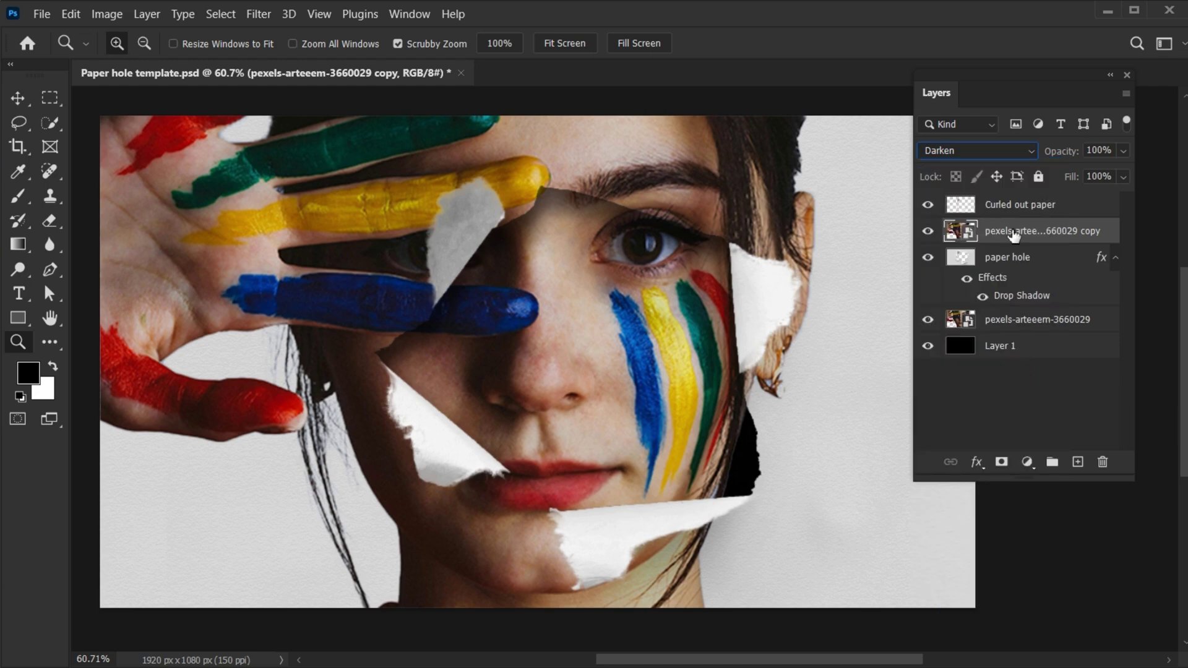
- Apply a Black & White filter to the portrait copy and clip it to paper hole
{"action": "left_click", "coordinate": [106, 14]}
{"action": "mouse_move", "coordinate": [143, 59]}
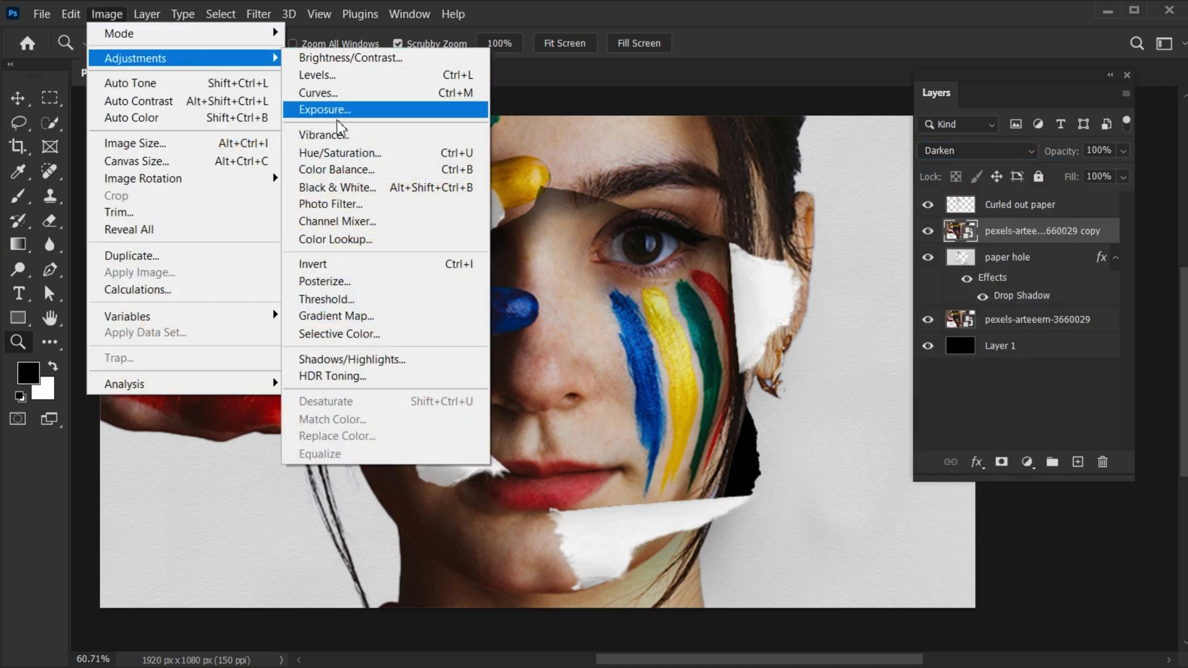
{"action": "left_click", "coordinate": [373, 193]}
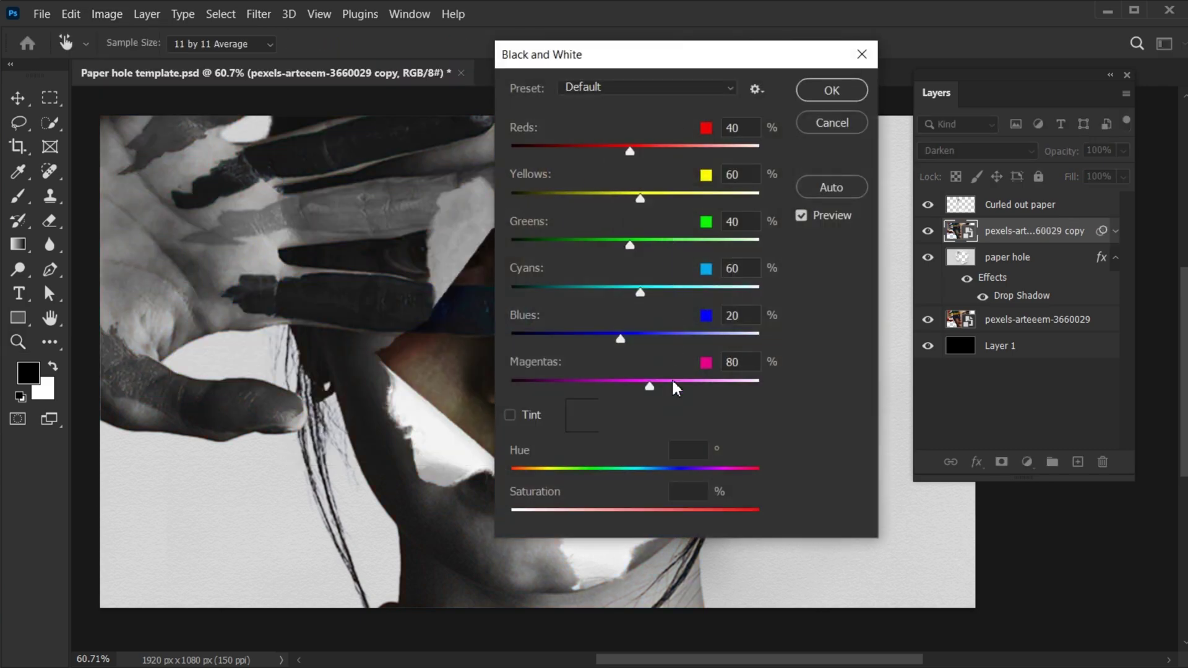
{"action": "left_click", "coordinate": [831, 89]}
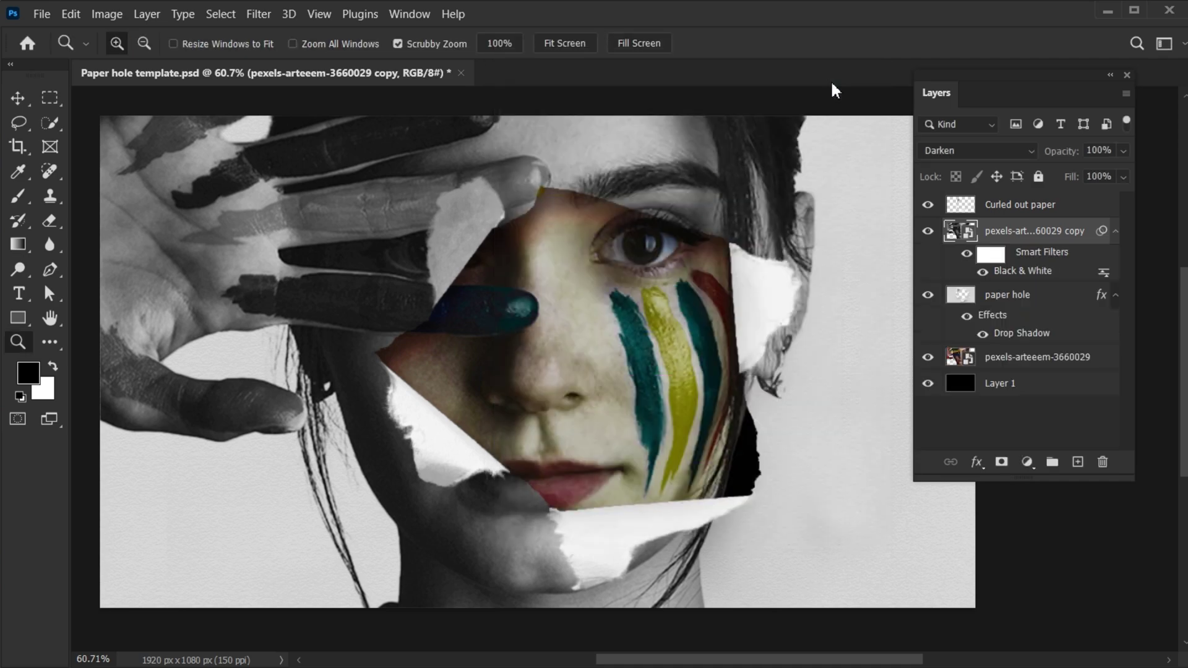
{"action": "right_click", "coordinate": [990, 240]}
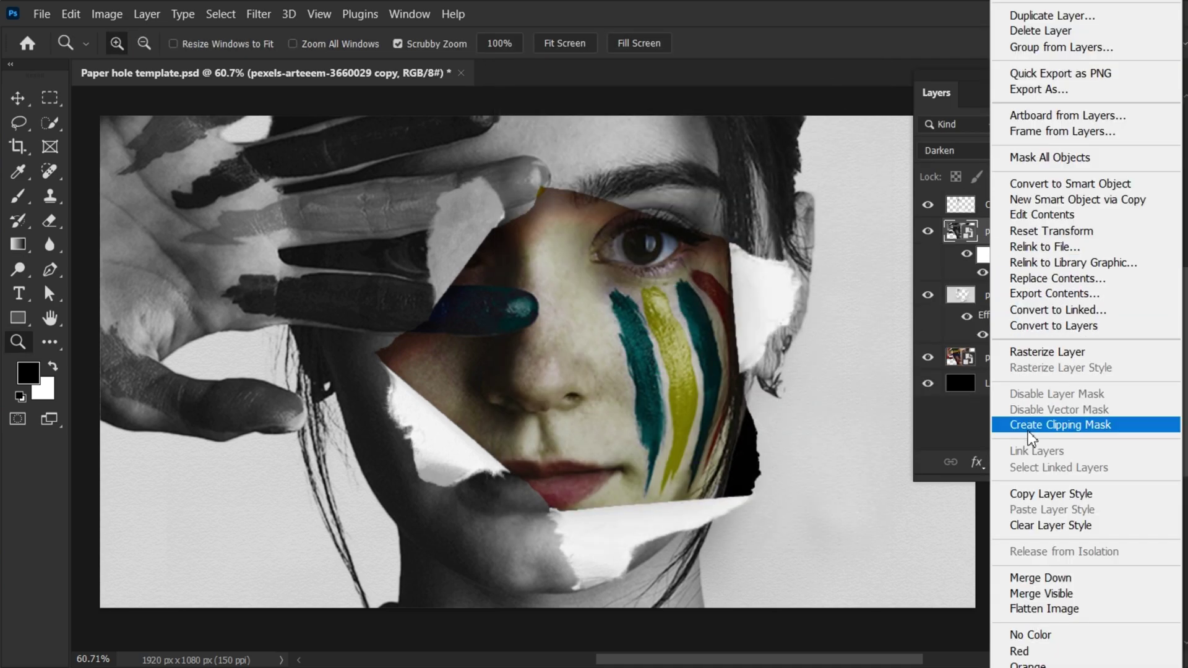
{"action": "left_click", "coordinate": [1082, 426]}
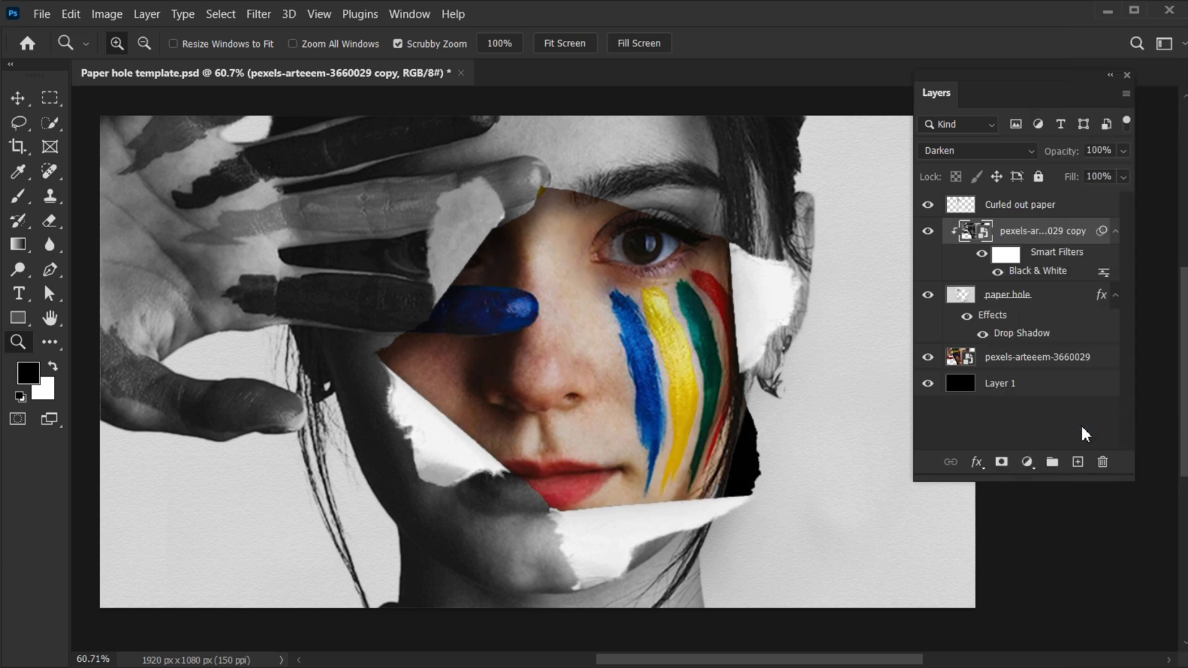
- Add Layer 2 above Curled out paper, fill it white, and set it to Darken
{"action": "left_click", "coordinate": [1041, 213]}
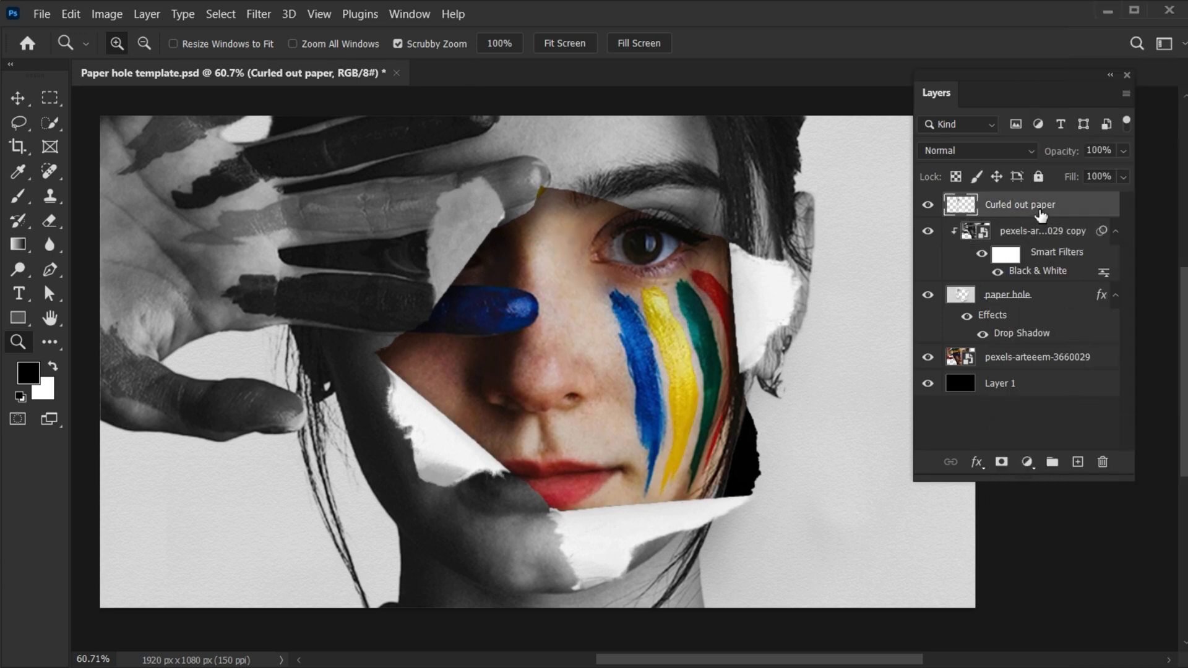
{"action": "left_click", "coordinate": [1077, 462]}
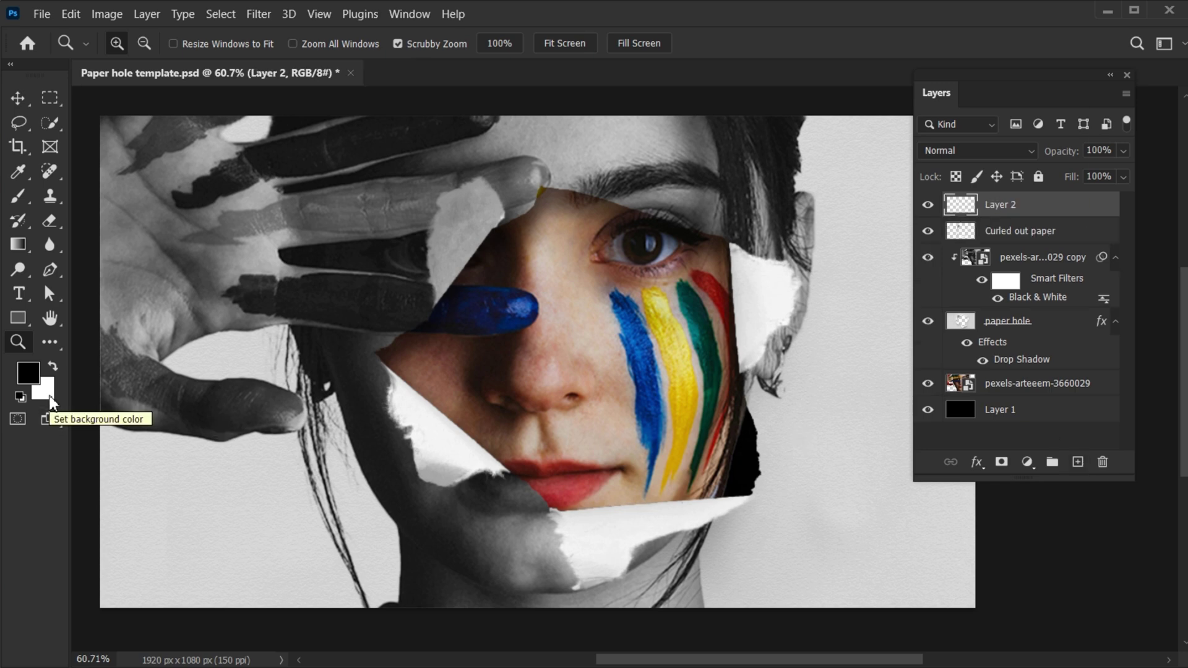
{"action": "key", "text": "ctrl+Delete"}
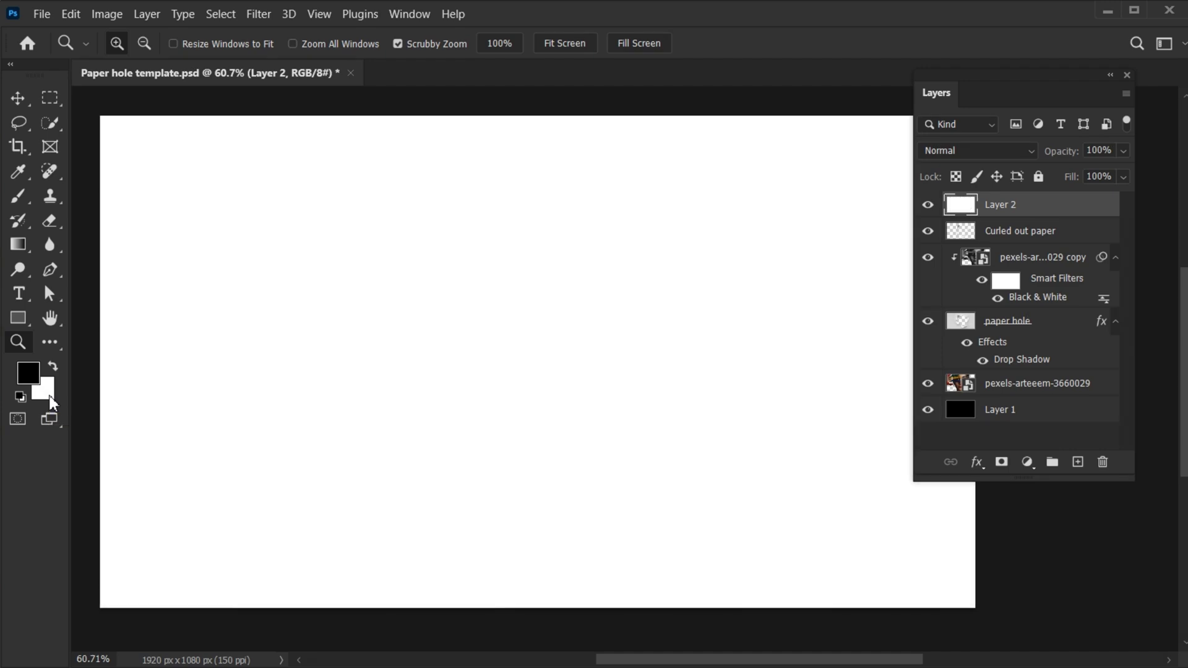
{"action": "left_click", "coordinate": [976, 152]}
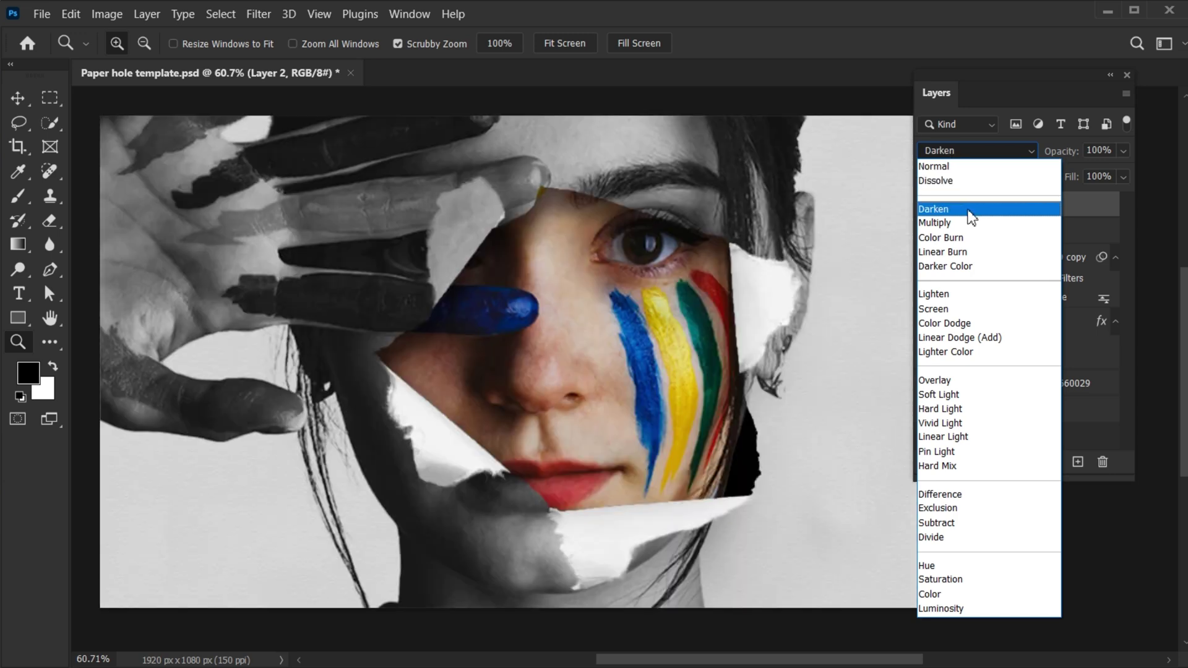
{"action": "left_click", "coordinate": [970, 211]}
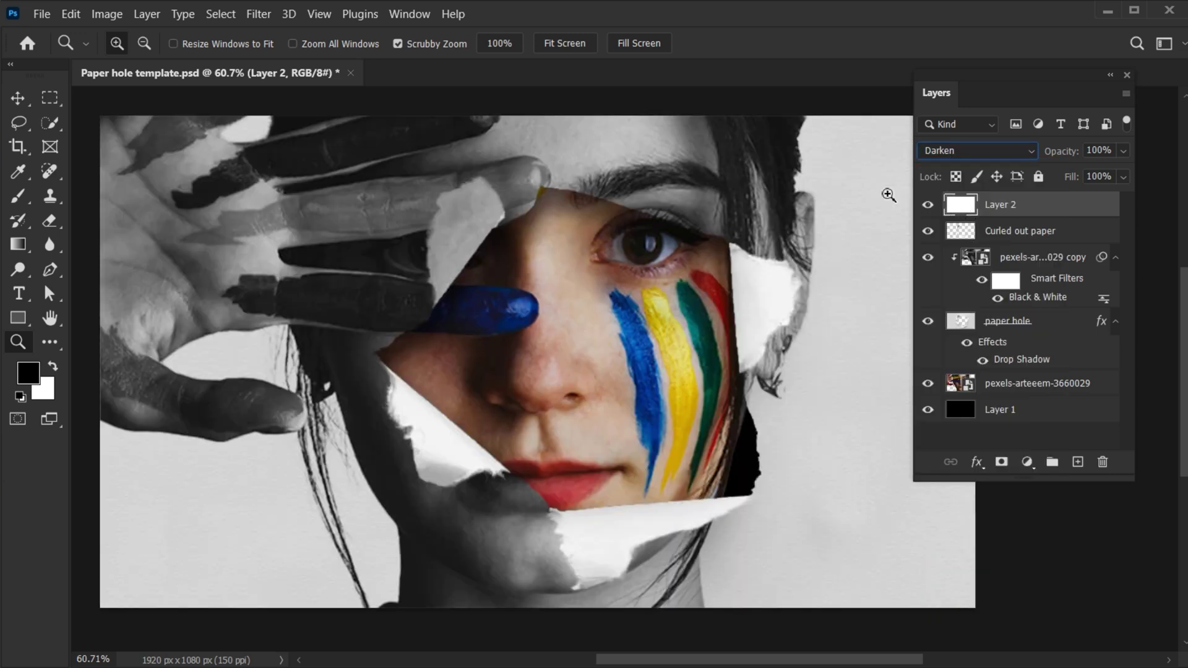
- Apply a Lens Correction custom vignette with amount -100 to the white Layer 2
{"action": "left_click", "coordinate": [259, 14]}
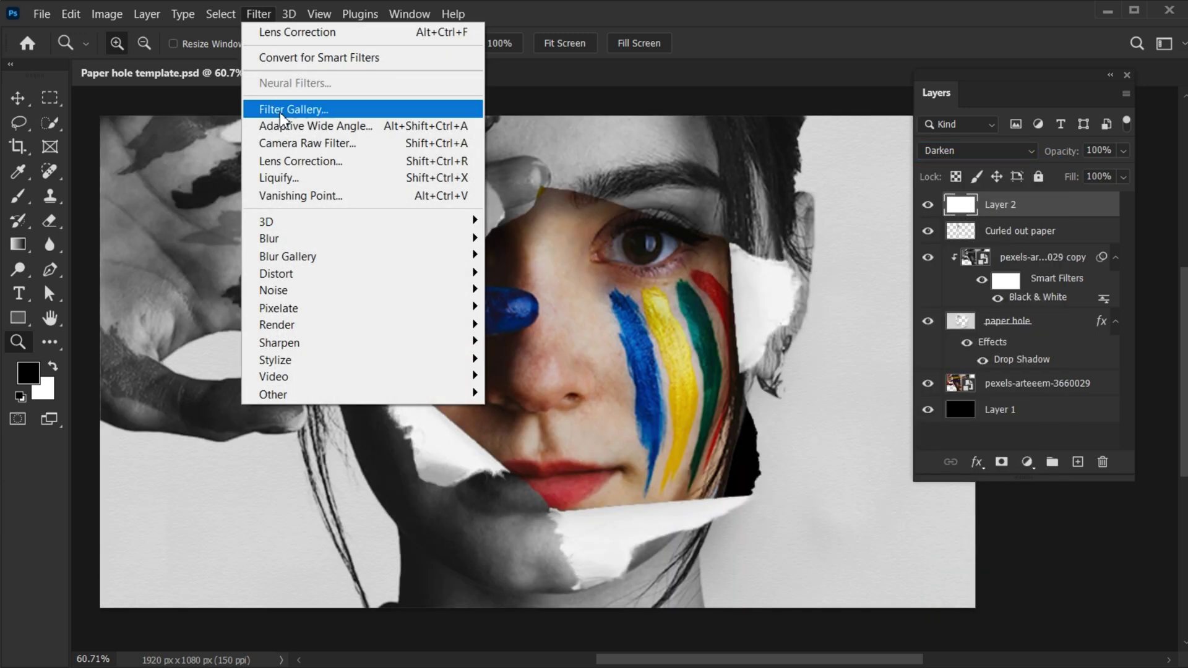
{"action": "left_click", "coordinate": [299, 162]}
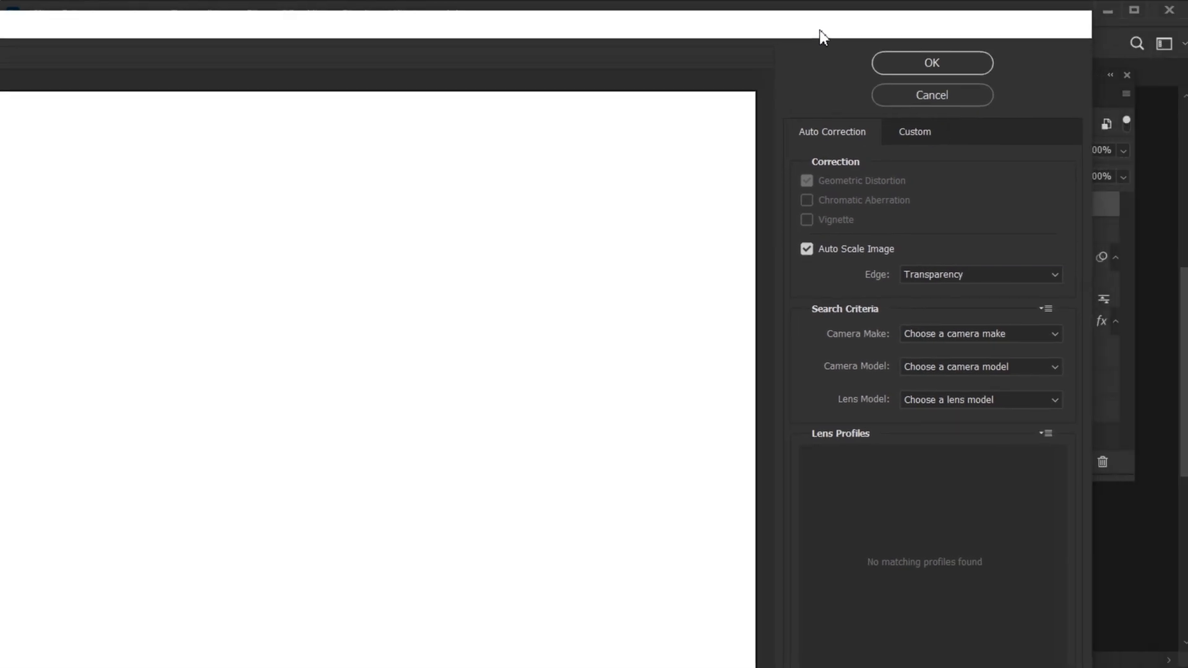
{"action": "left_click", "coordinate": [918, 130]}
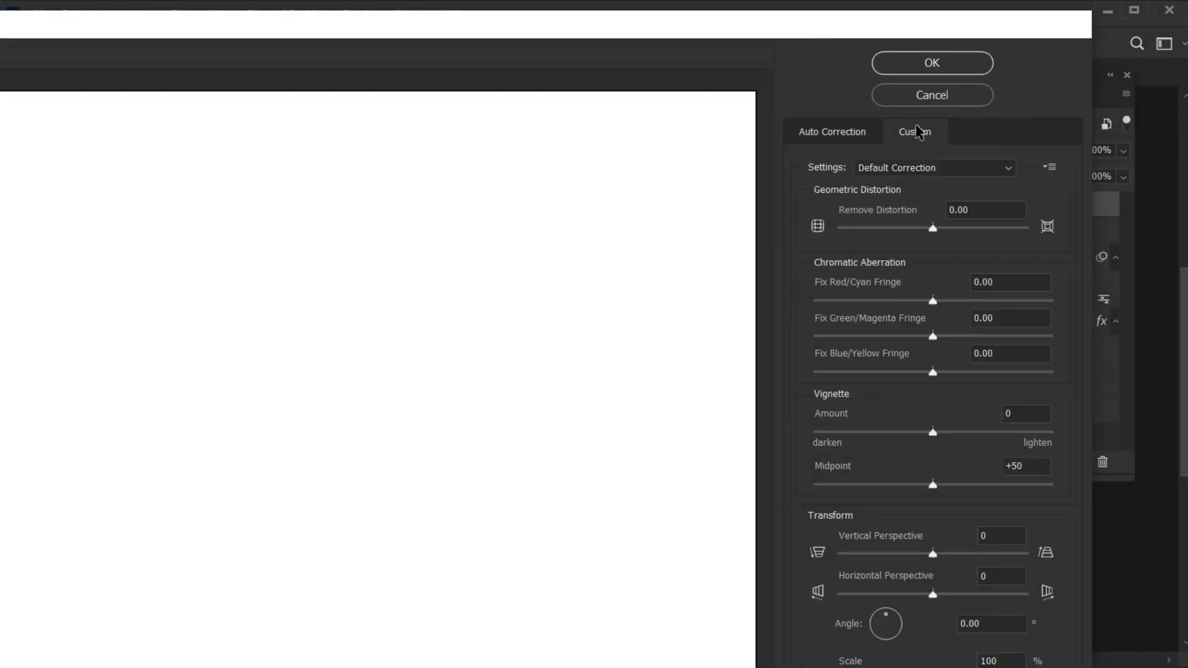
{"action": "left_click_drag", "start_coordinate": [932, 431], "coordinate": [814, 435]}
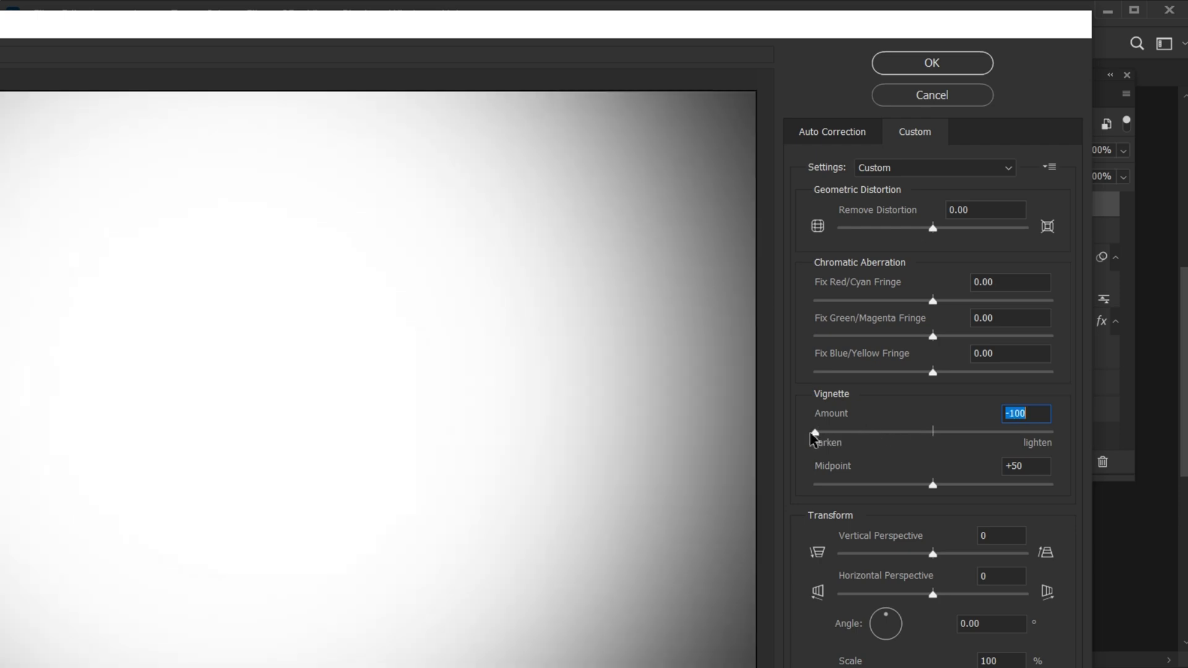
{"action": "left_click", "coordinate": [937, 62]}
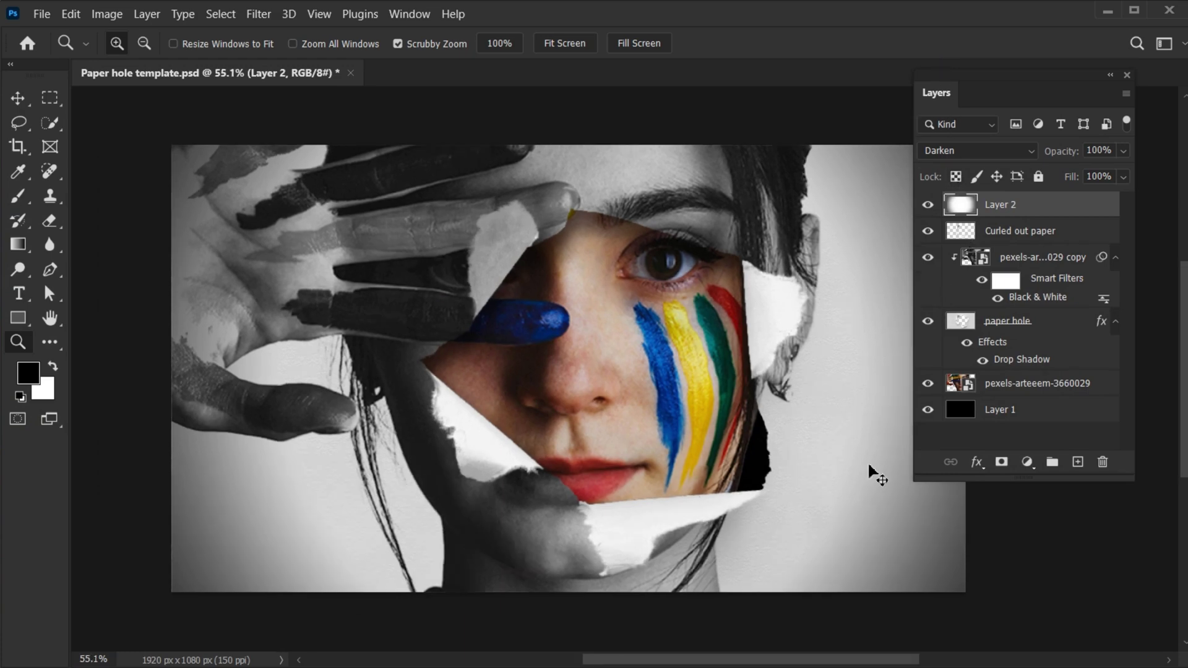
- Select the black-and-white copy's pixels and add them as a layer mask on Layer 2
{"action": "left_click", "coordinate": [867, 462]}
{"action": "left_click_drag", "start_coordinate": [779, 543], "coordinate": [645, 538]}
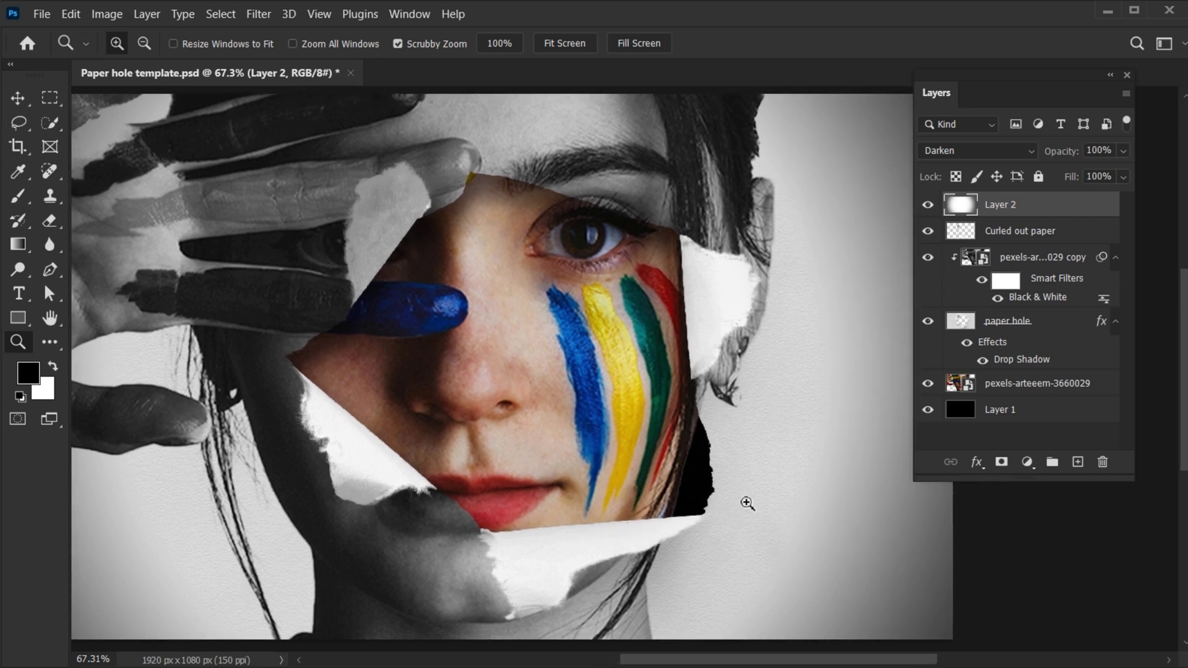
{"action": "key", "text": "ctrl"}
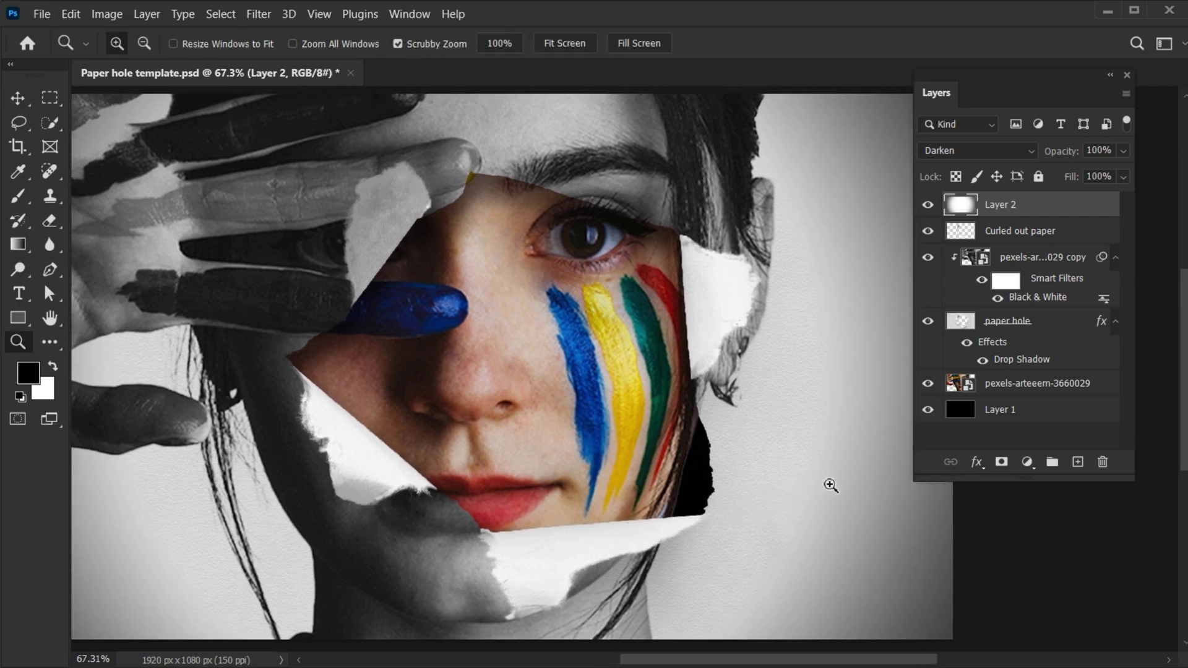
{"action": "left_click", "coordinate": [1016, 263]}
{"action": "right_click", "coordinate": [974, 252]}
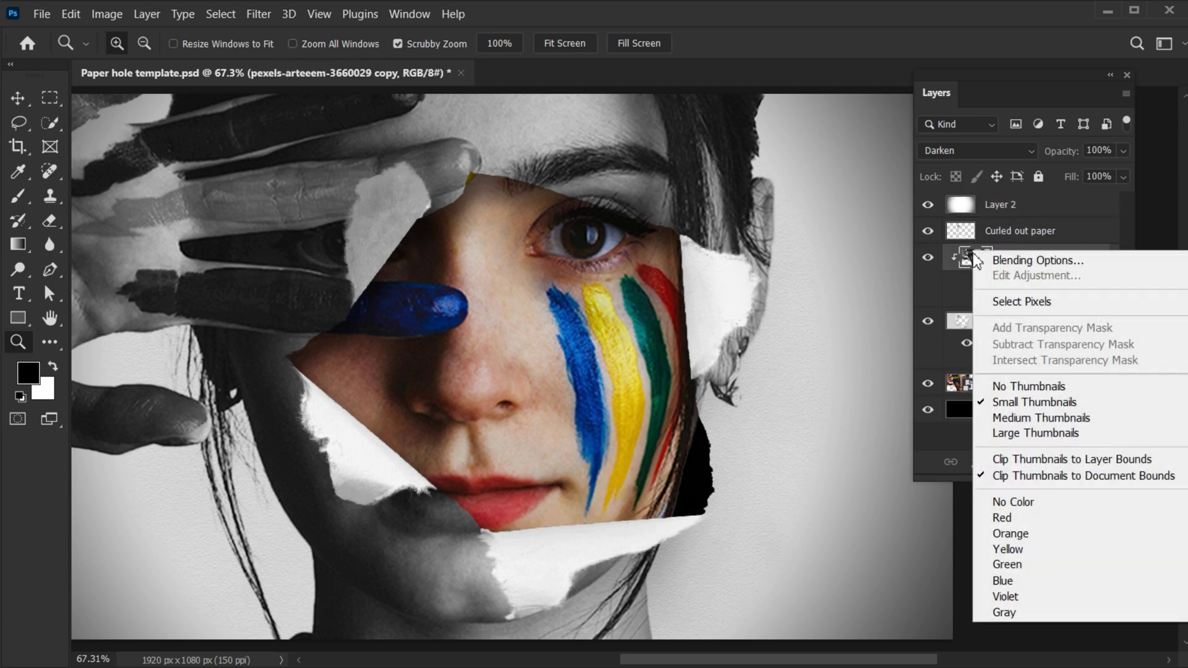
{"action": "left_click", "coordinate": [1005, 303]}
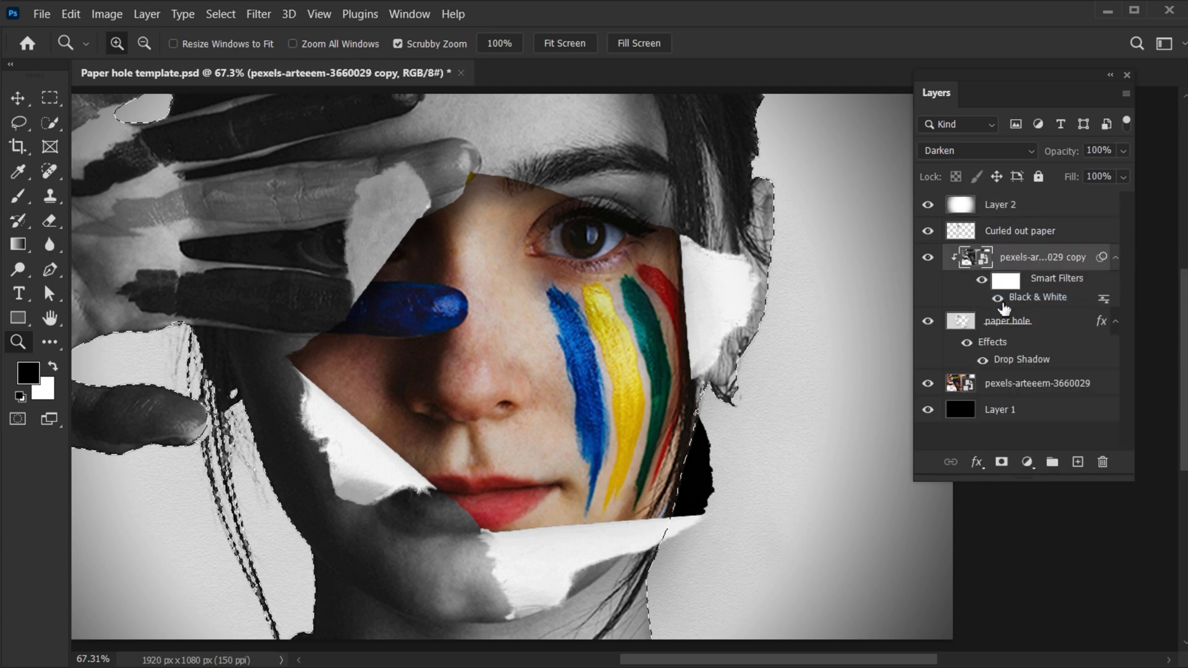
{"action": "left_click", "coordinate": [1011, 214]}
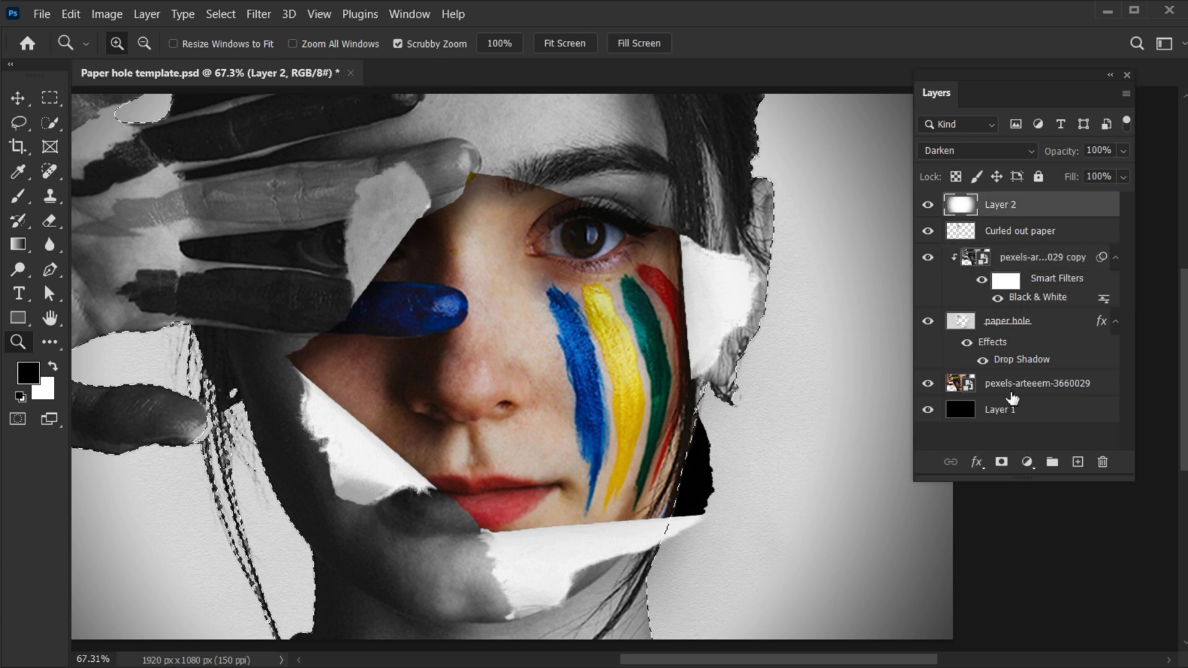
{"action": "left_click", "coordinate": [1002, 464]}
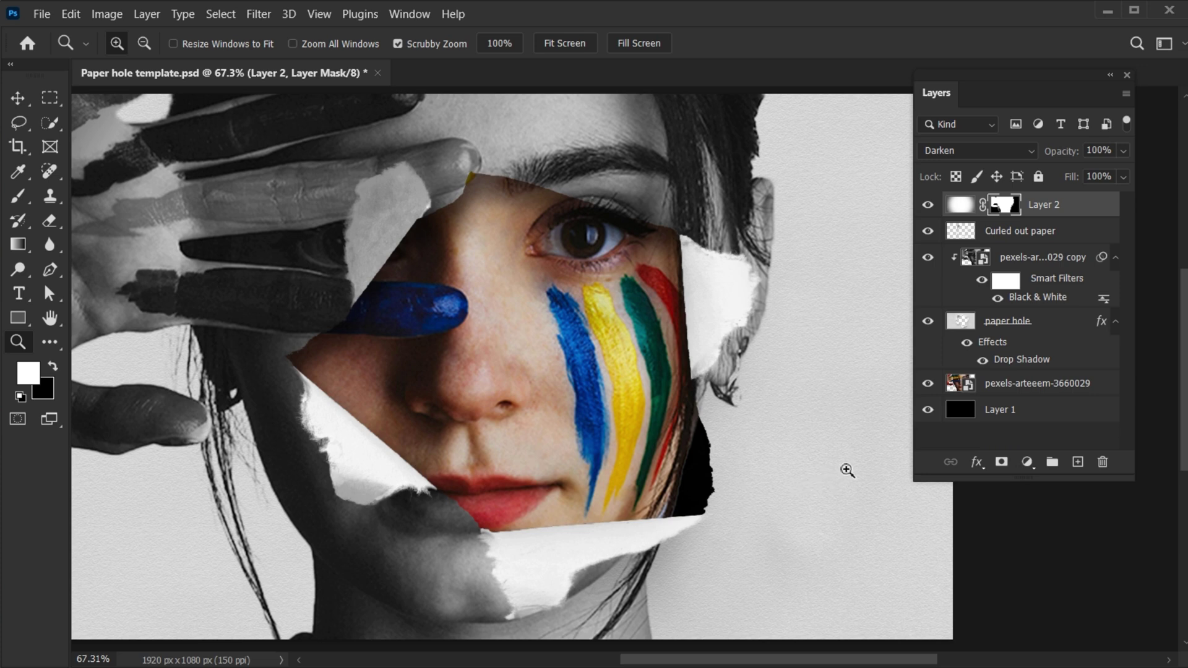
{"action": "key", "text": "v"}
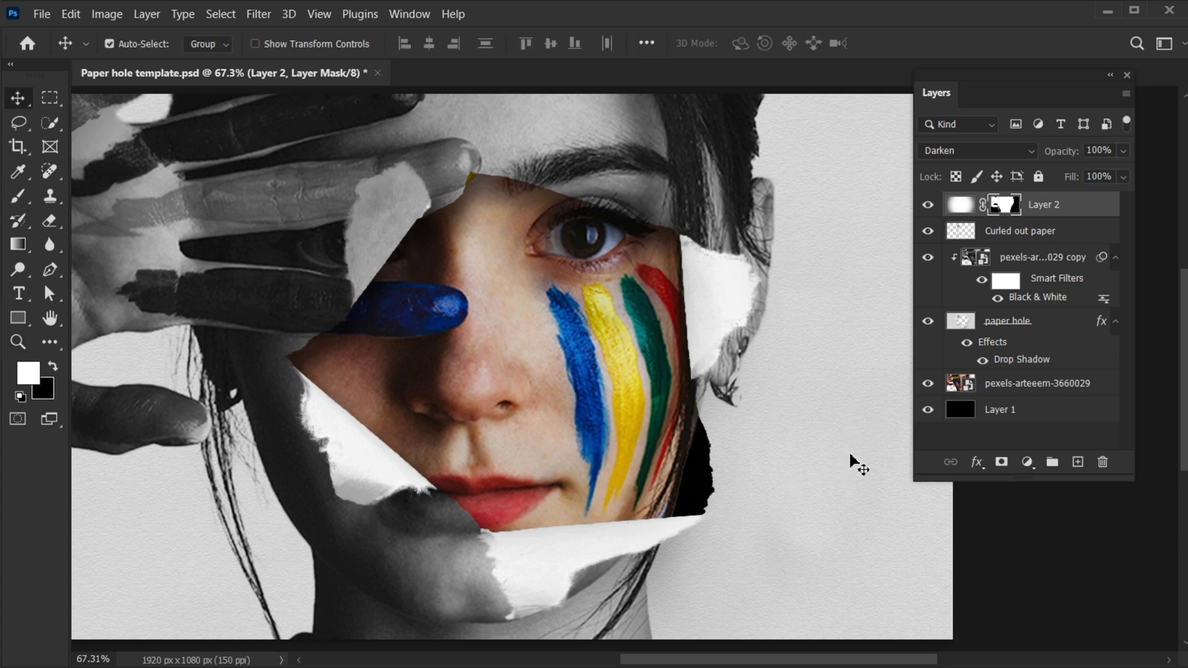
- Link the black-and-white copy layer with the original colour photo layer
{"action": "left_click", "coordinate": [1027, 265]}
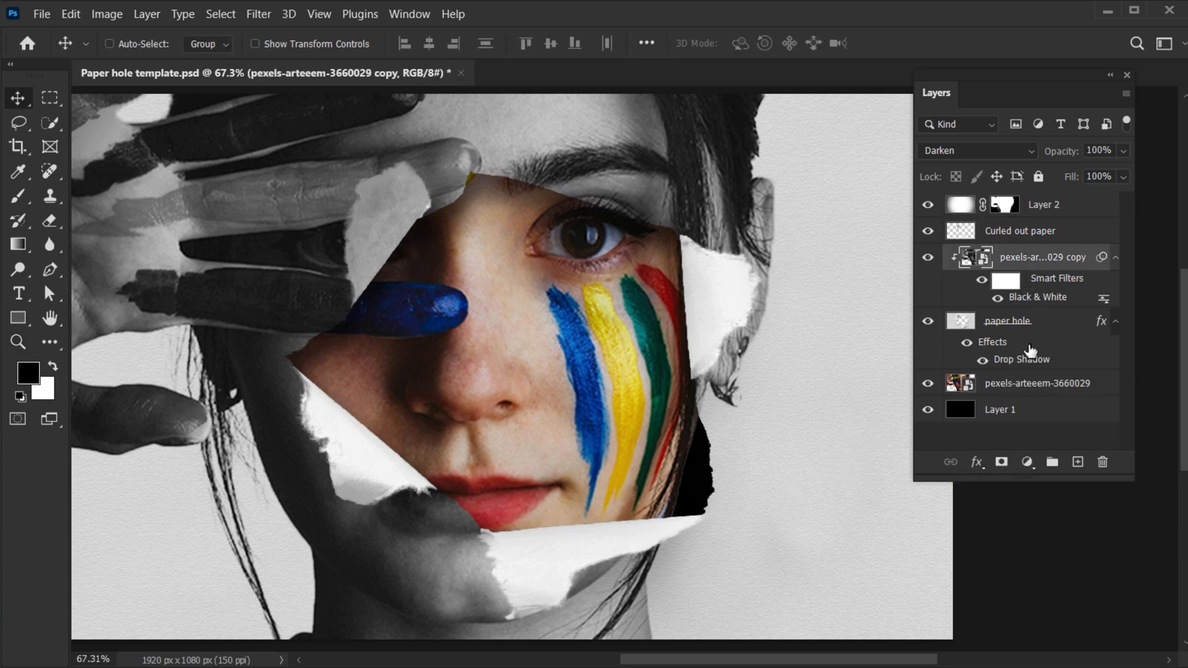
{"action": "left_click", "coordinate": [1029, 386], "text": "ctrl"}
{"action": "left_click", "coordinate": [952, 462]}
- Commit a free transform on the linked photos, fit the image to screen, and collapse the Layers panel
{"action": "left_click_drag", "start_coordinate": [1007, 94], "coordinate": [1092, 99]}
{"action": "key", "text": "ctrl+t"}
{"action": "key", "text": "ctrl+minus"}
{"action": "key", "text": "ctrl+minus"}
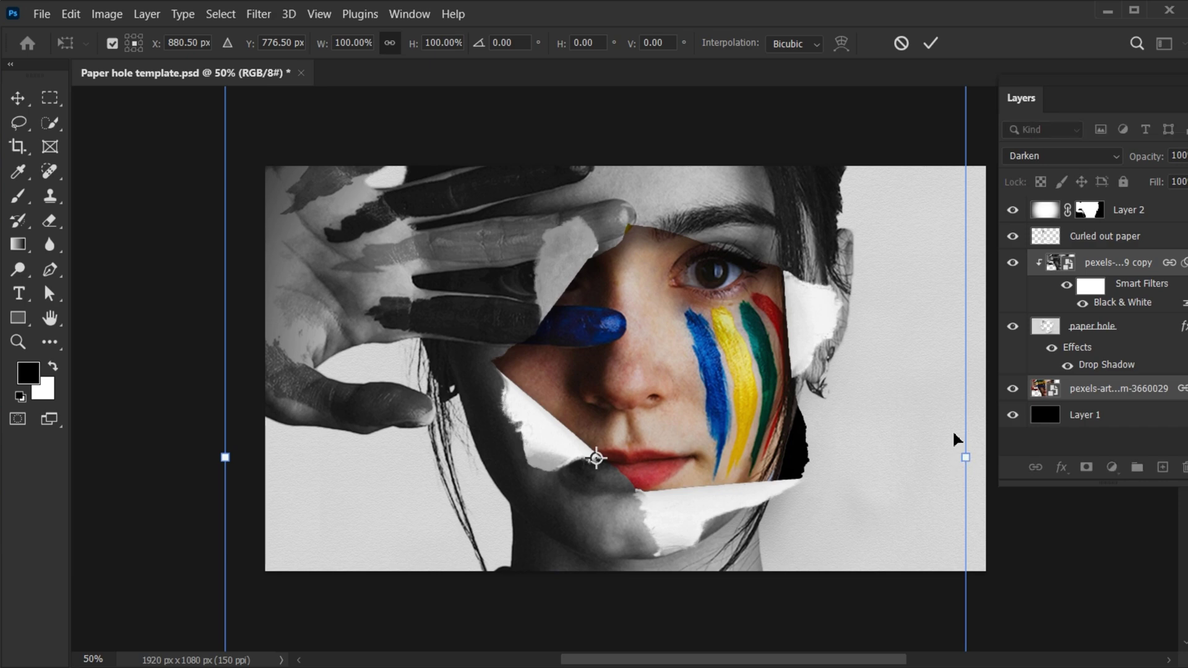
{"action": "left_click", "coordinate": [930, 43]}
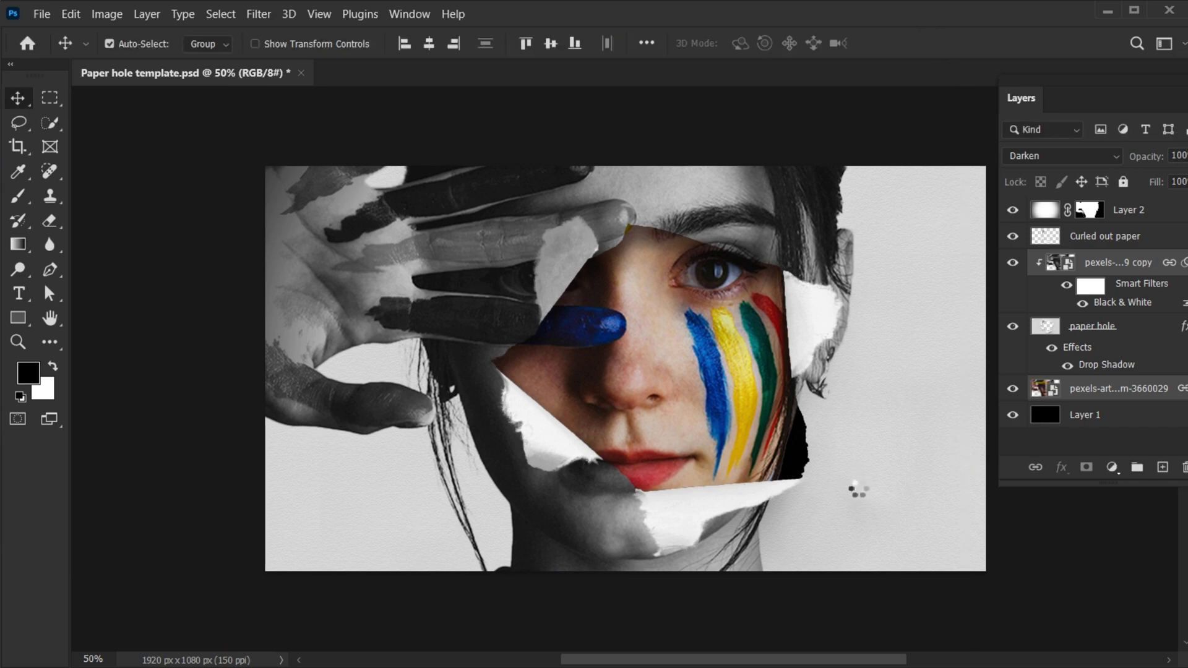
{"action": "key", "text": "ctrl+0"}
{"action": "left_click_drag", "start_coordinate": [1154, 111], "coordinate": [1119, 99]}
{"action": "left_click", "coordinate": [1143, 83]}
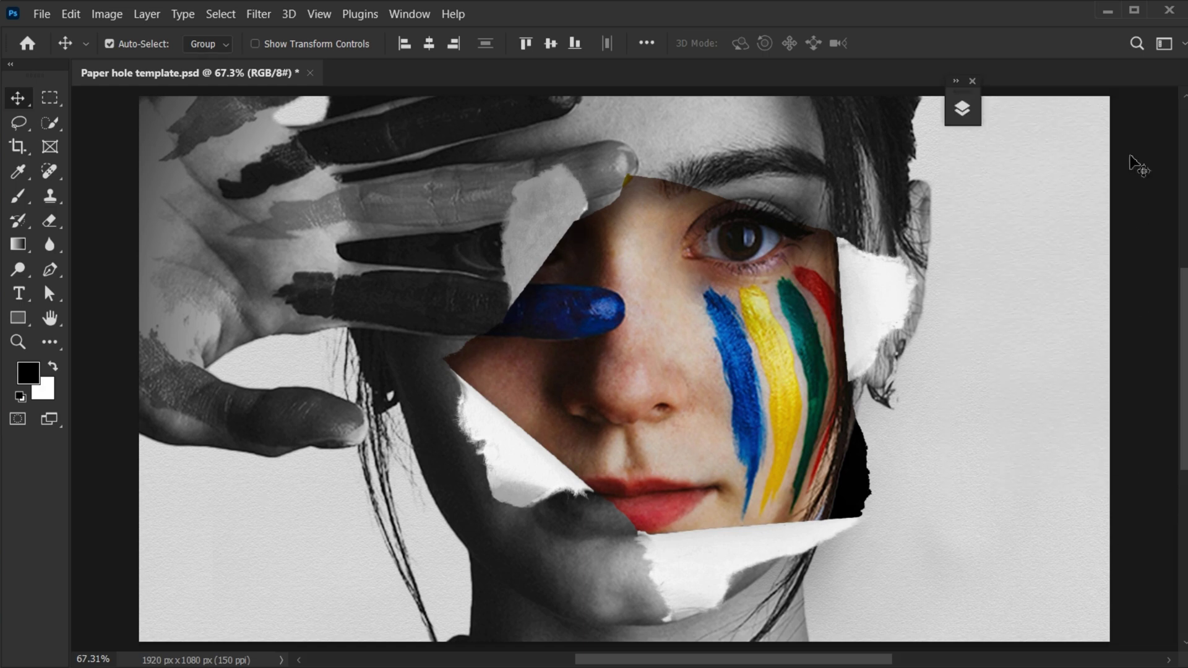